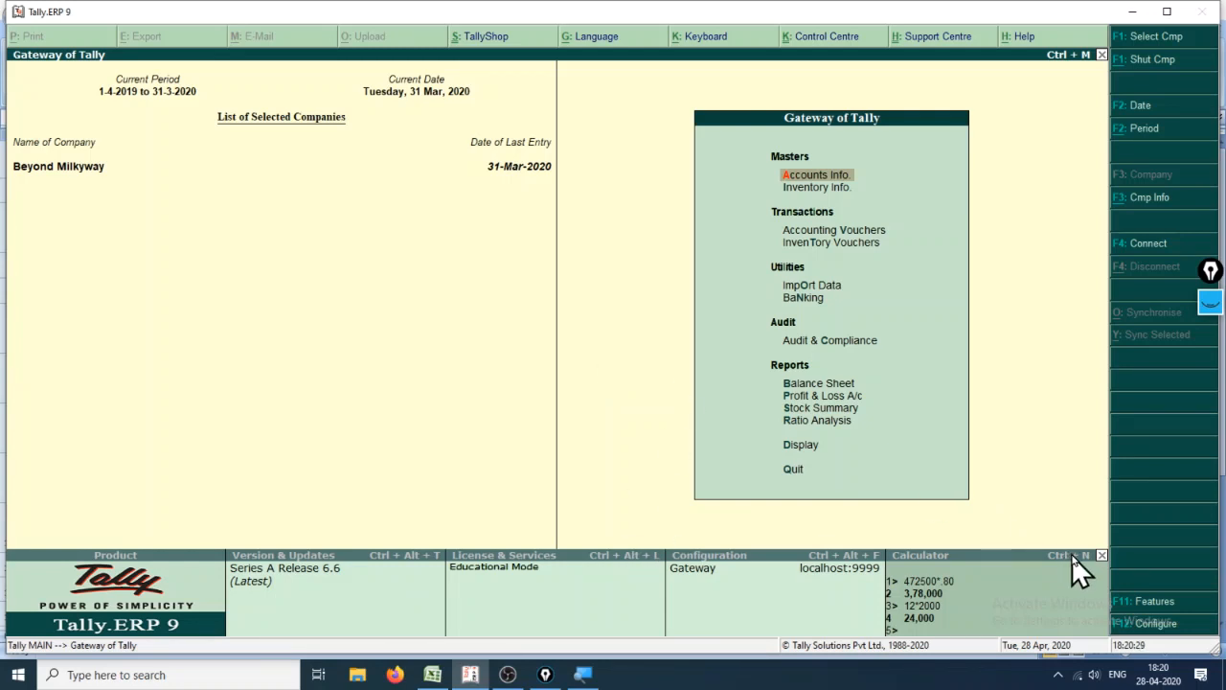
- Open the company's Statutory & Taxation features and enable Goods and Services Tax (GST) and Value Added Tax (VAT)
click(1155, 602)
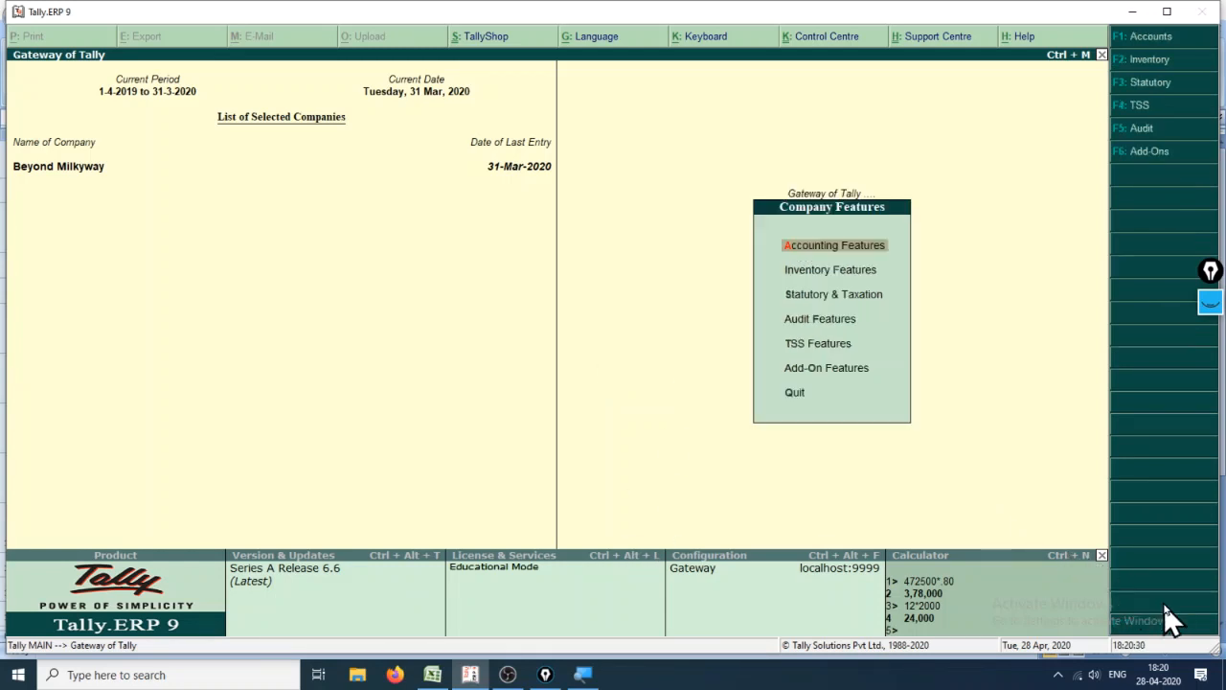
click(846, 297)
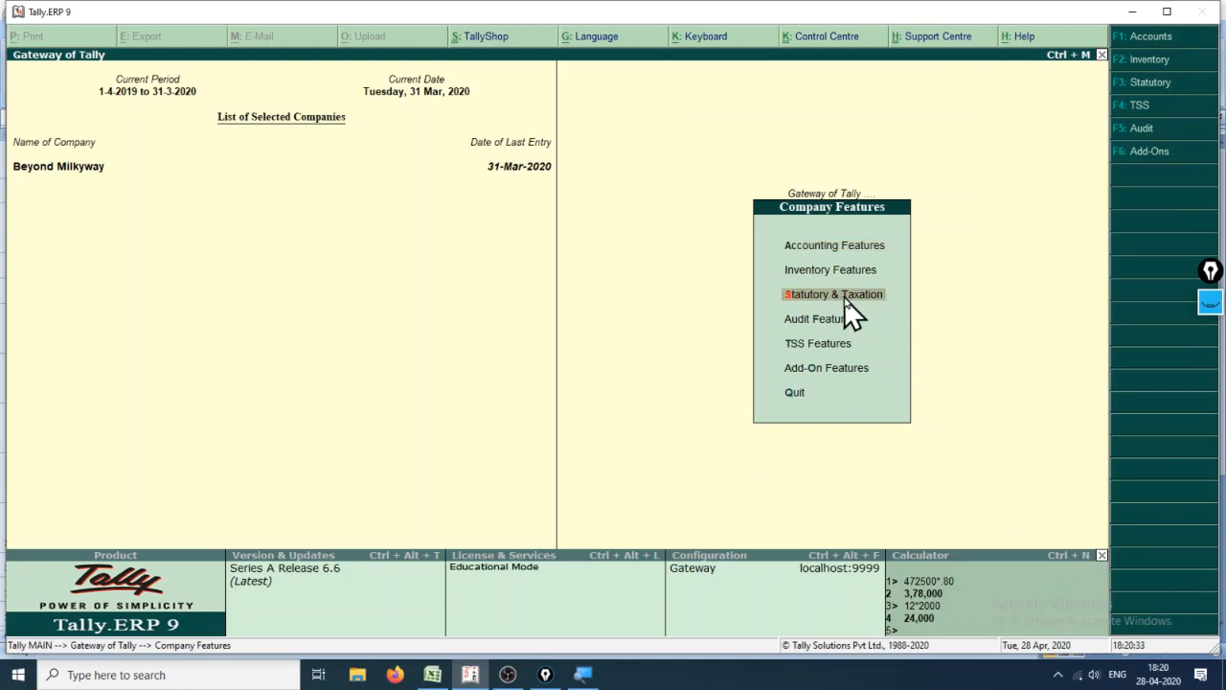
click(845, 297)
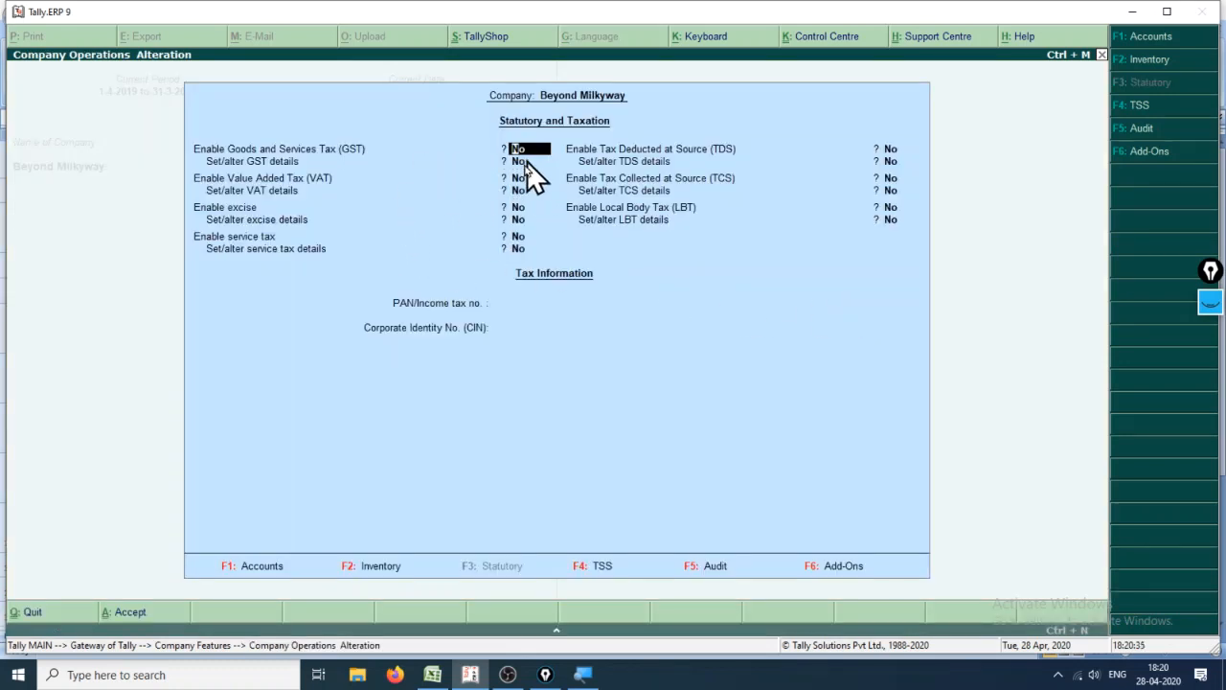
text(y)
key(Return)
key(Return)
text(y)
key(Return)
key(Return)
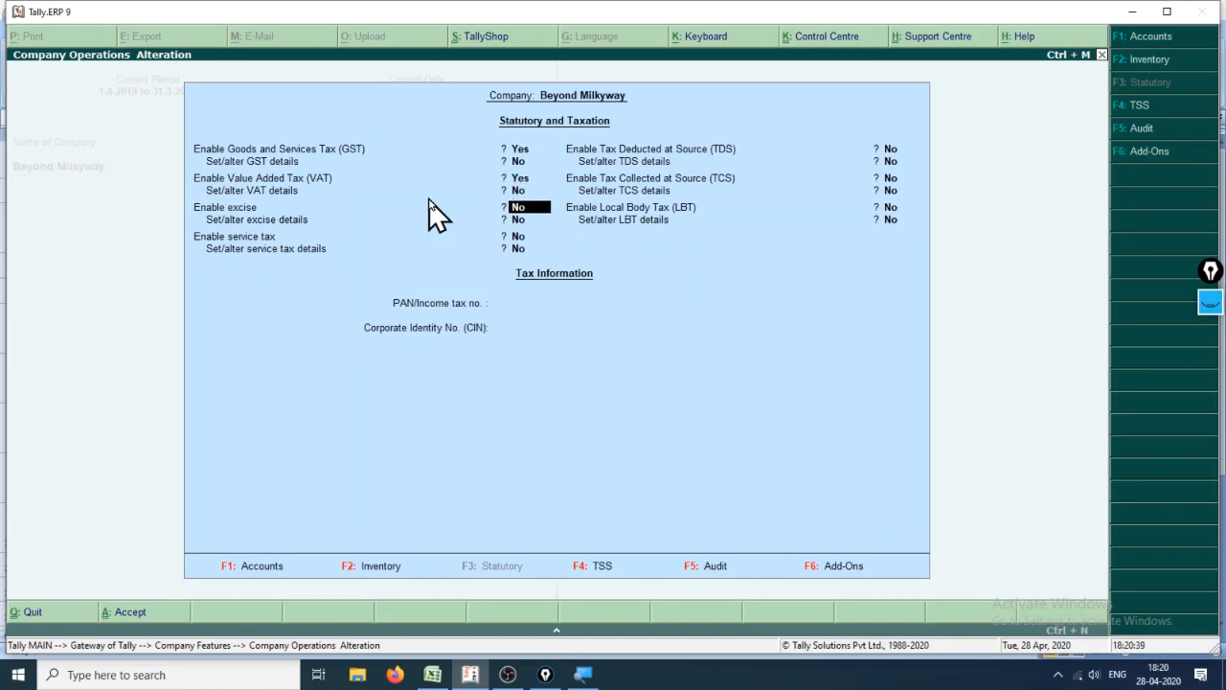
- Enable excise and service tax for the company, leaving their detail options at No
key(Return)
key(Up)
text(y)
key(Return)
key(Return)
text(y)
key(Return)
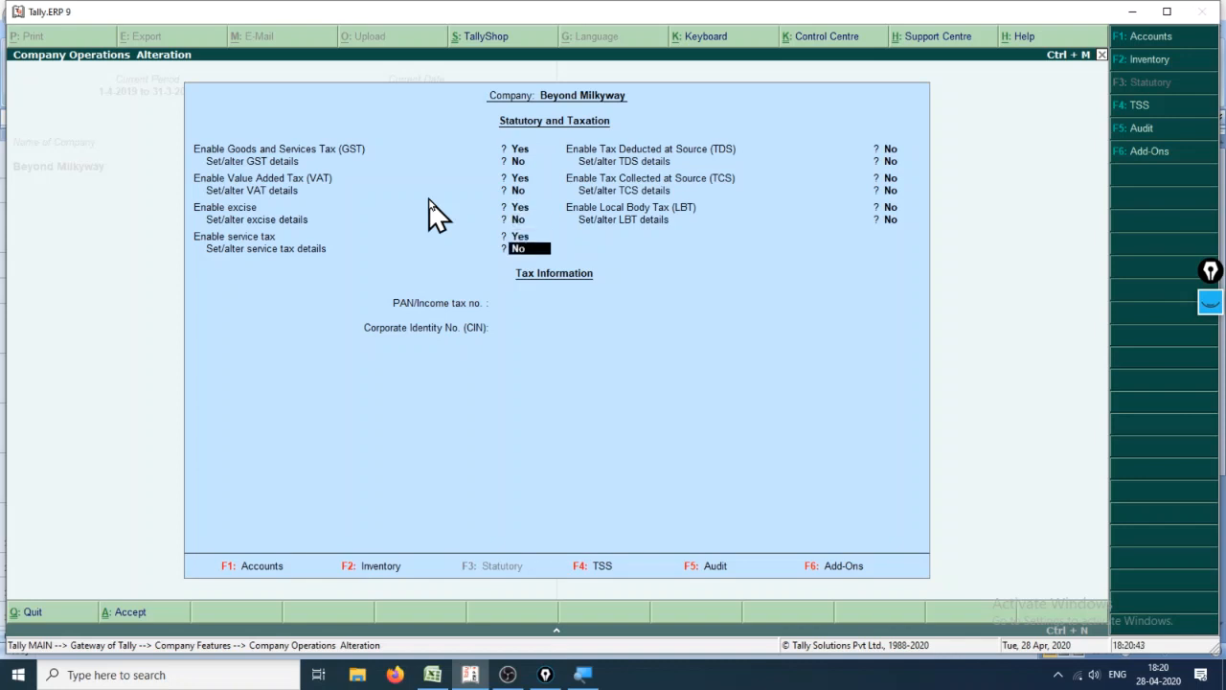
- Enable Tax Deducted at Source (TDS), Tax Collected at Source (TCS) and Local Body Tax (LBT) for the company
key(Return)
text(y)
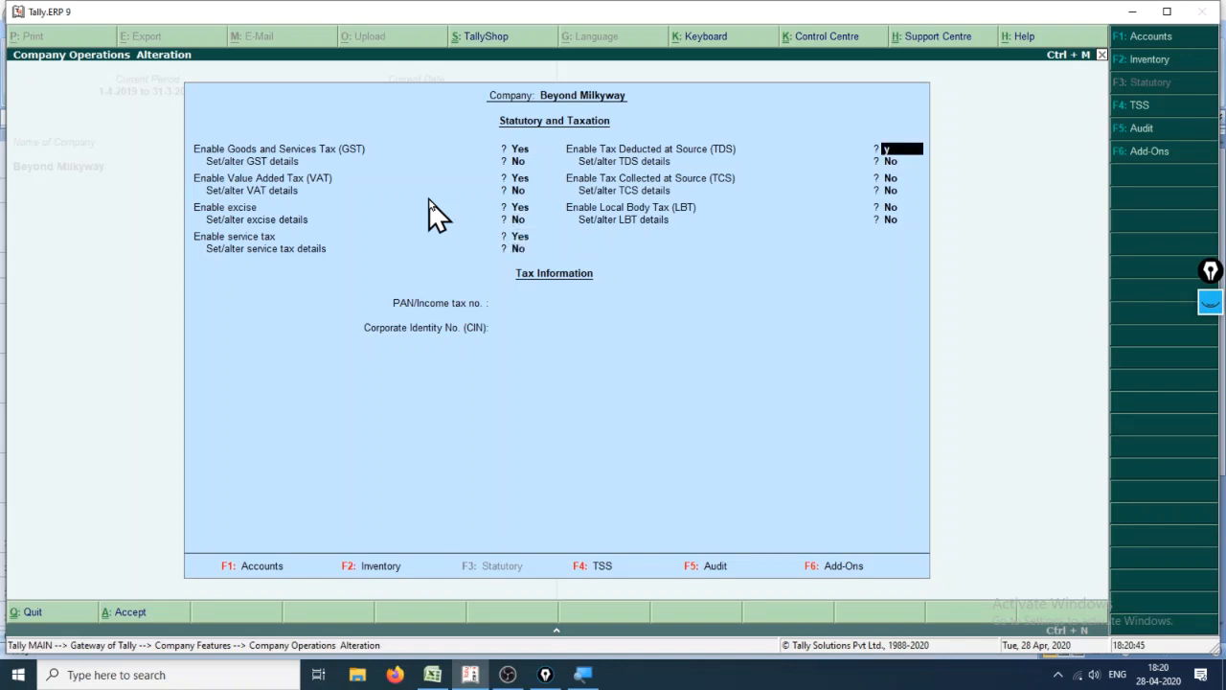
key(Return)
key(Return)
text(y)
key(Return)
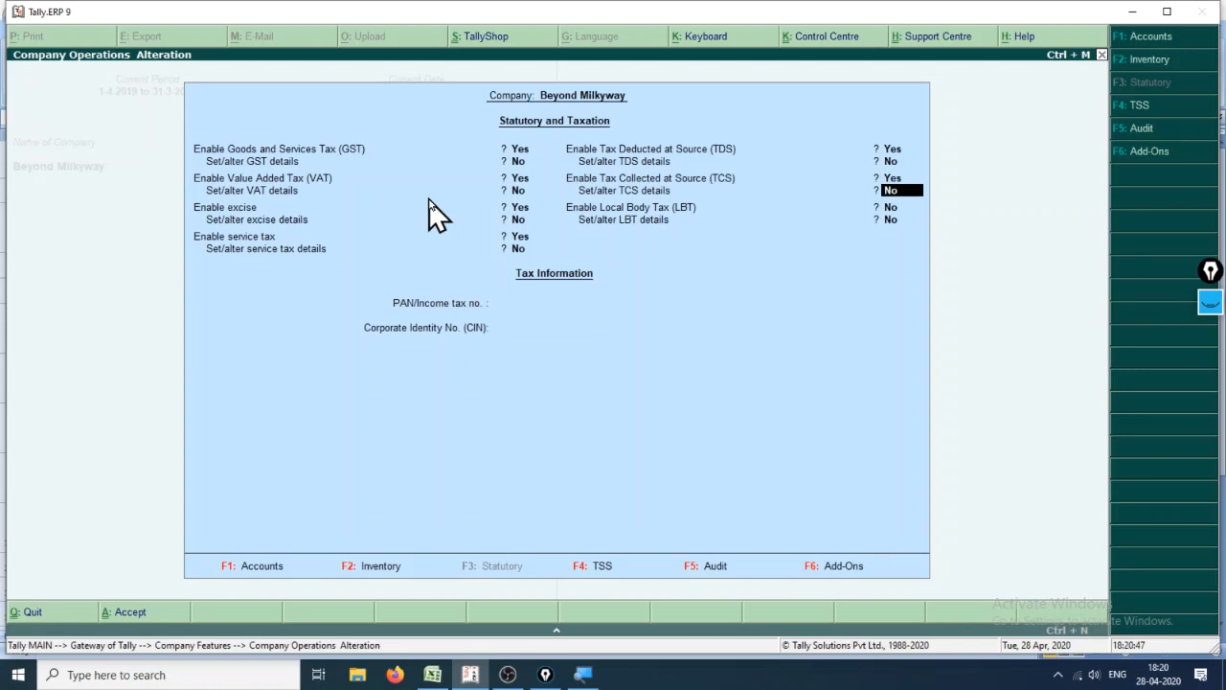
key(Return)
text(y)
key(Return)
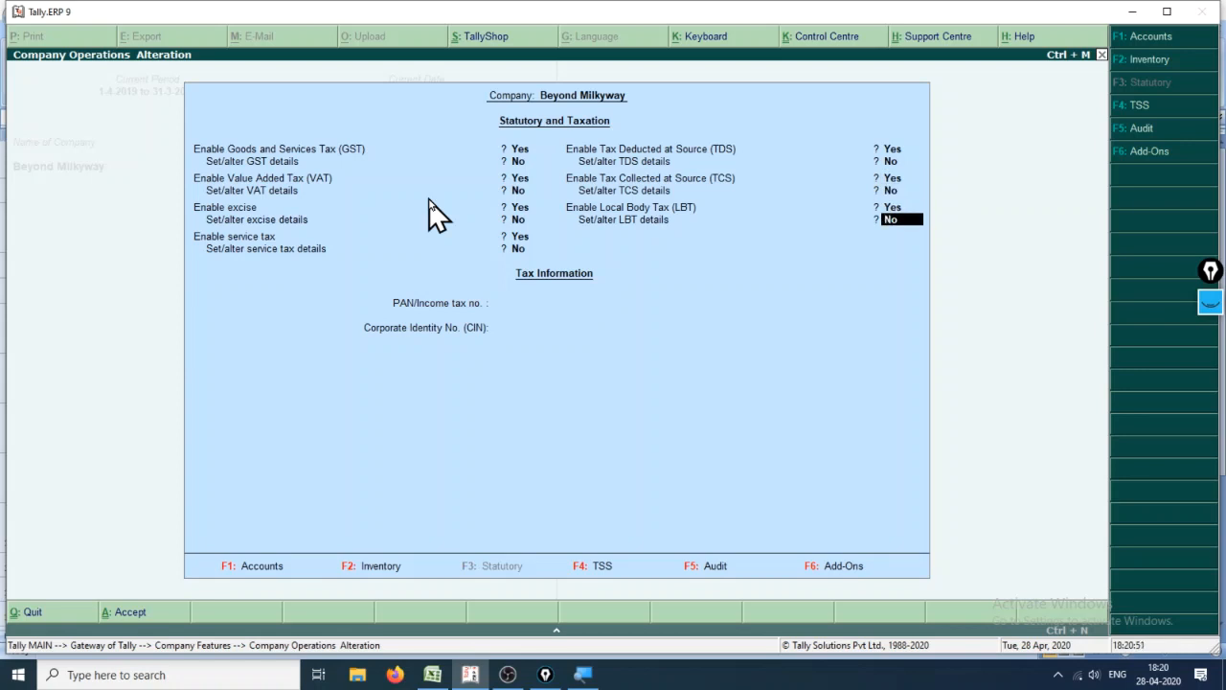
- Open the company's GST details and review the state, registration type, other-territory, applicable date and GSTIN/UIN fields
key(Up)
key(Up)
key(Up)
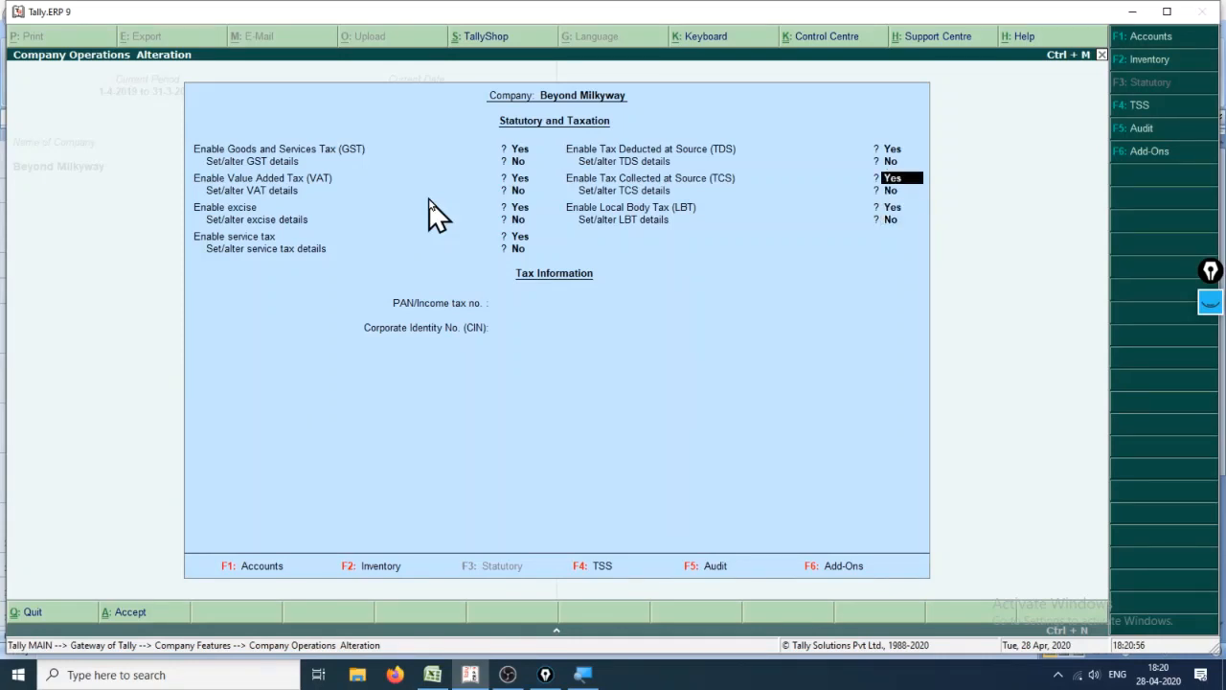
key(Up)
key(Up)
key(Up)
key(Up)
key(Up)
key(Up)
key(Up)
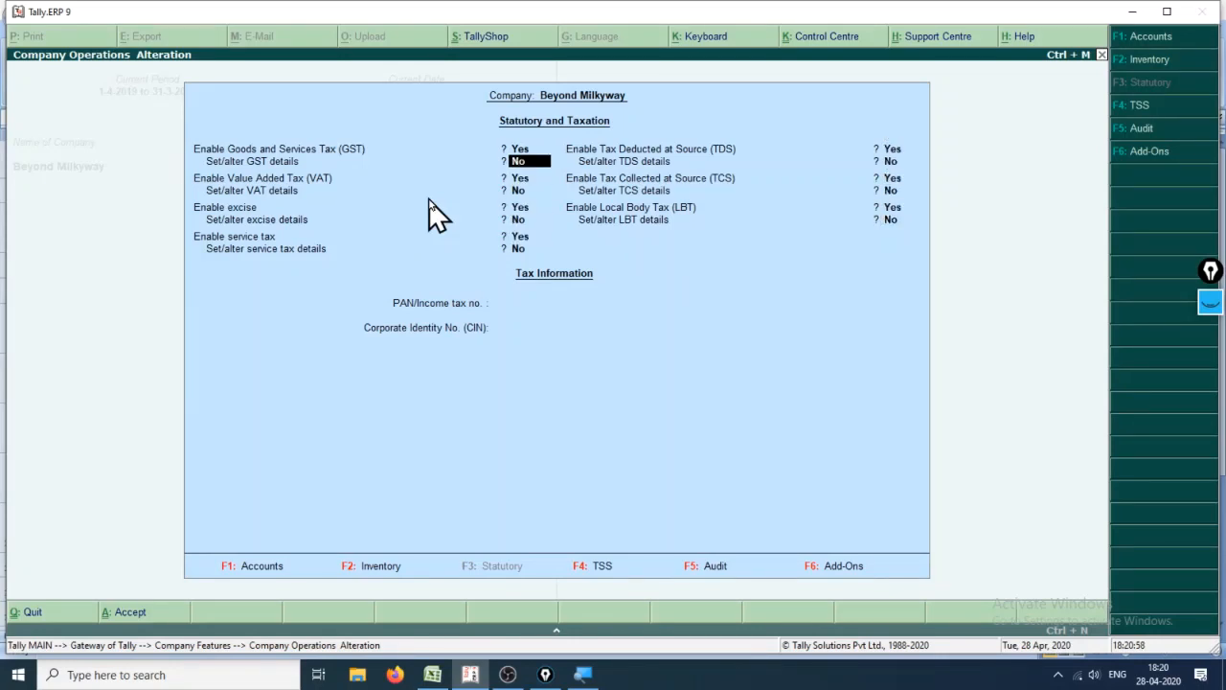
key(y)
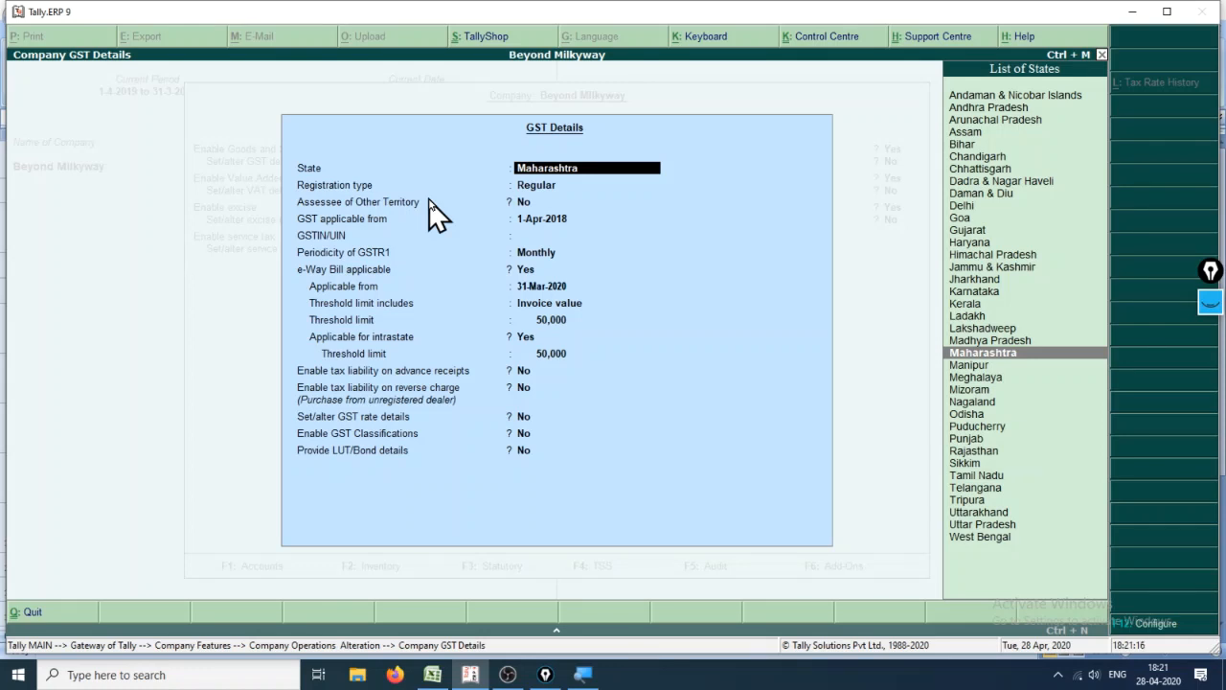
key(Down)
key(Up)
key(Return)
key(Return)
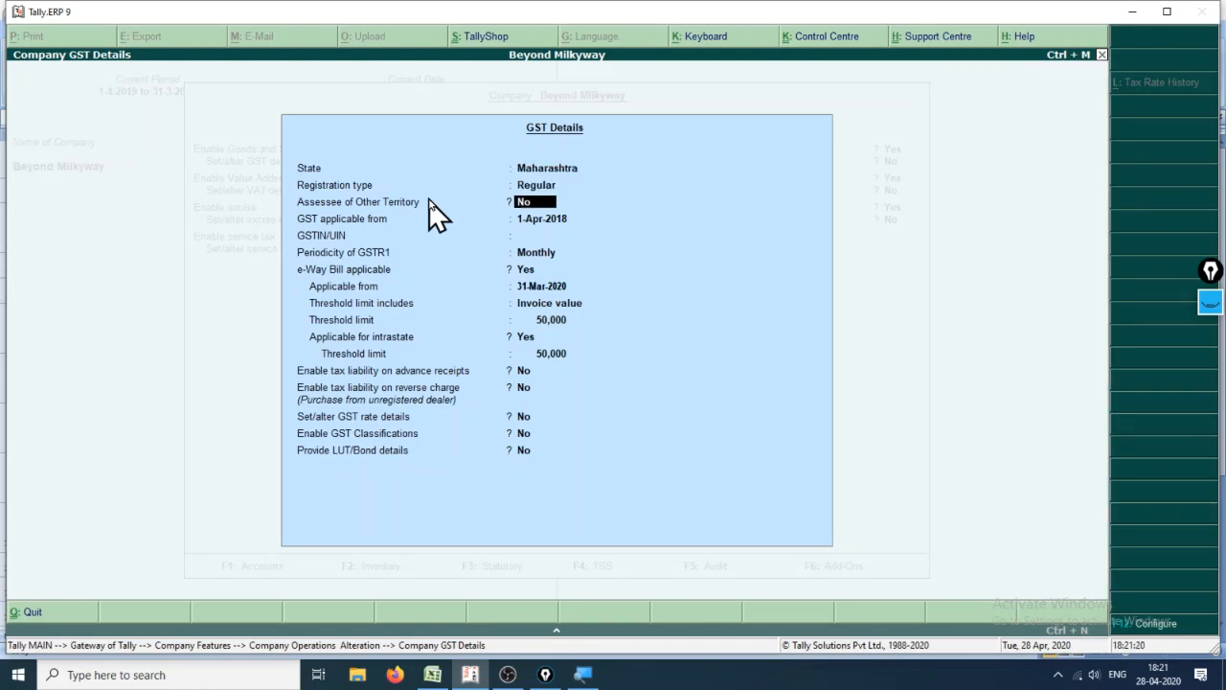
key(Up)
key(Return)
key(Return)
key(Return)
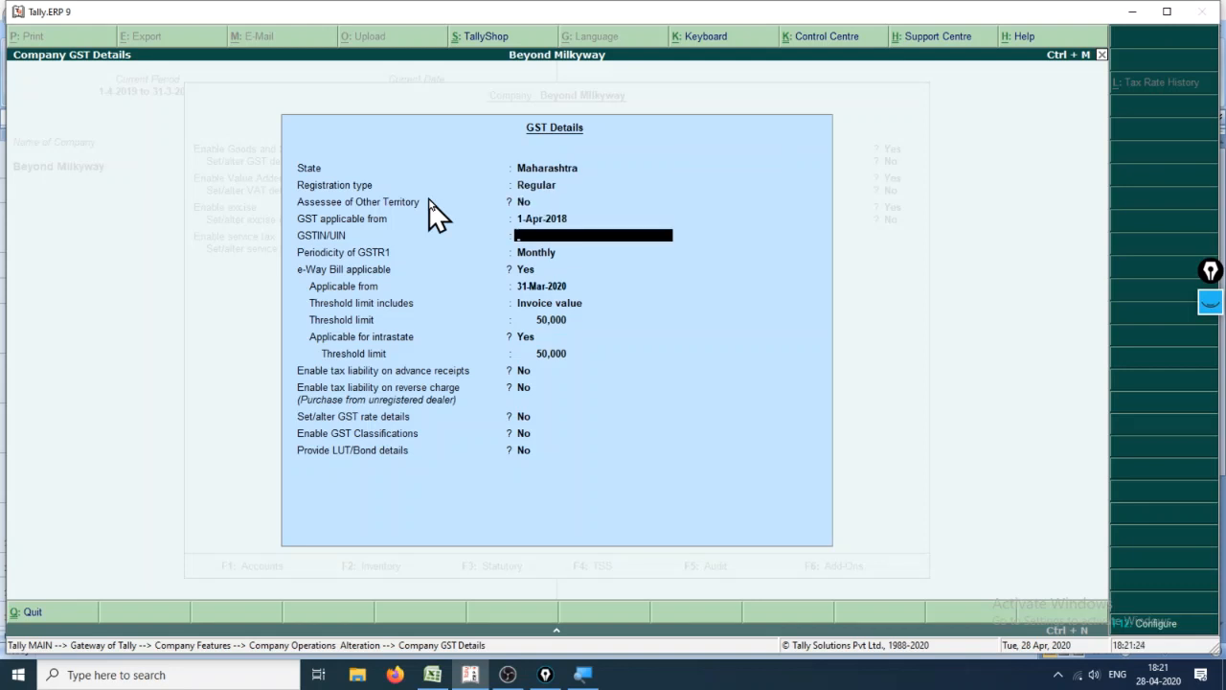
key(Return)
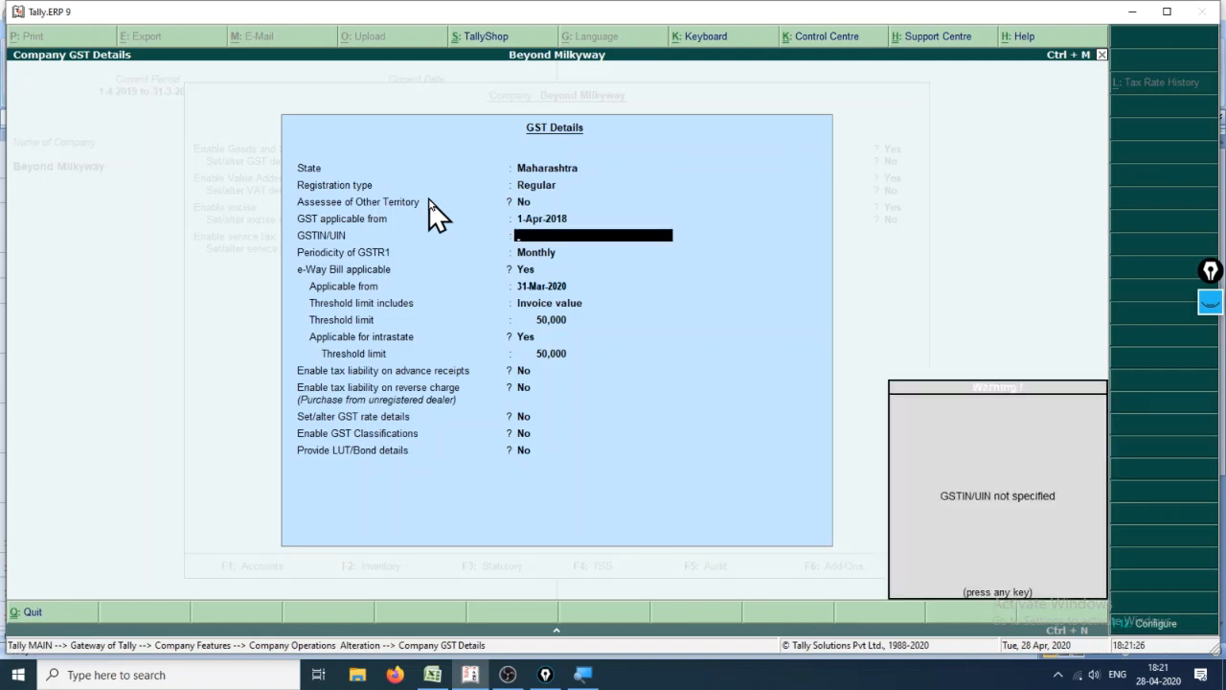
key(Return)
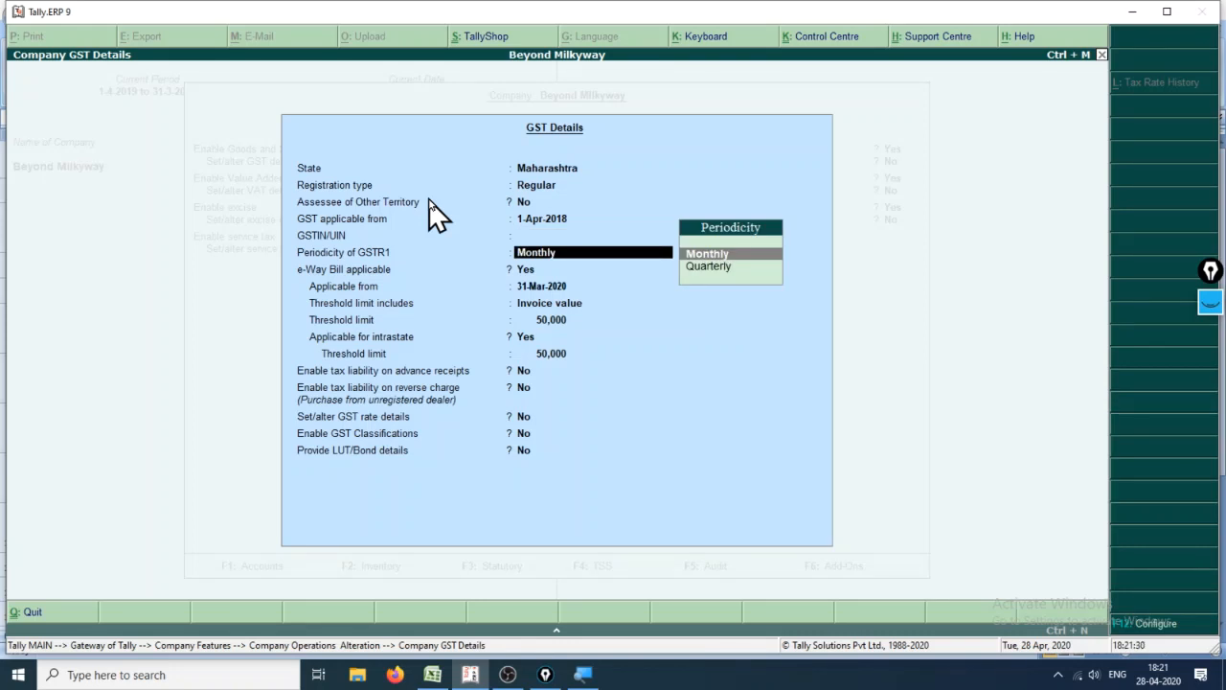
- Review the GSTR1 periodicity, e-Way Bill, threshold and remaining GST options, and leave the GST details without accepting them
key(Return)
key(Return)
key(Return)
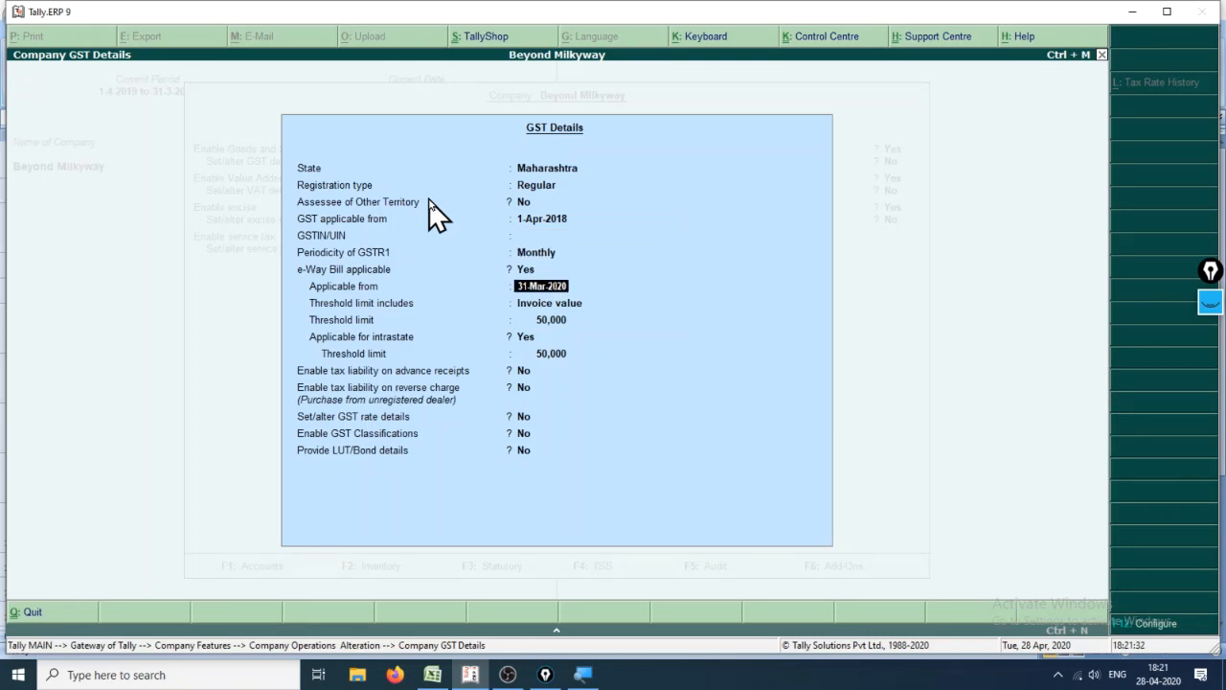
key(Return)
key(Return)
key(Return)
key(Return)
key(Return)
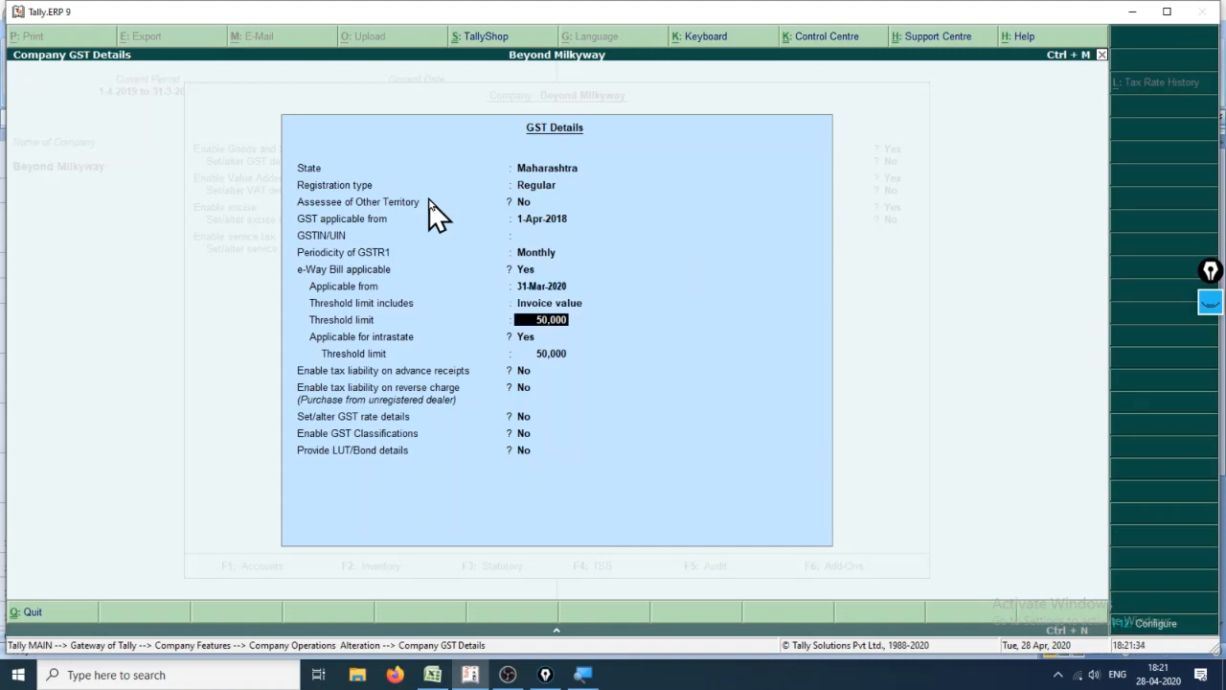
key(Return)
key(Return)
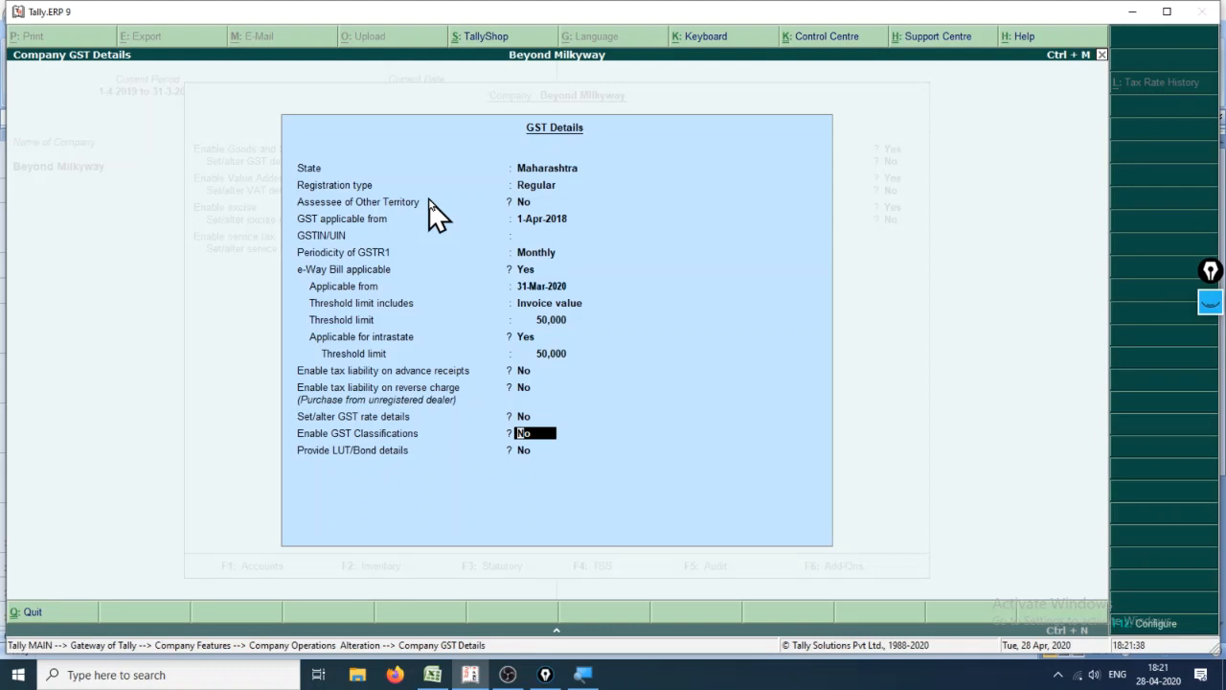
key(Return)
key(Return)
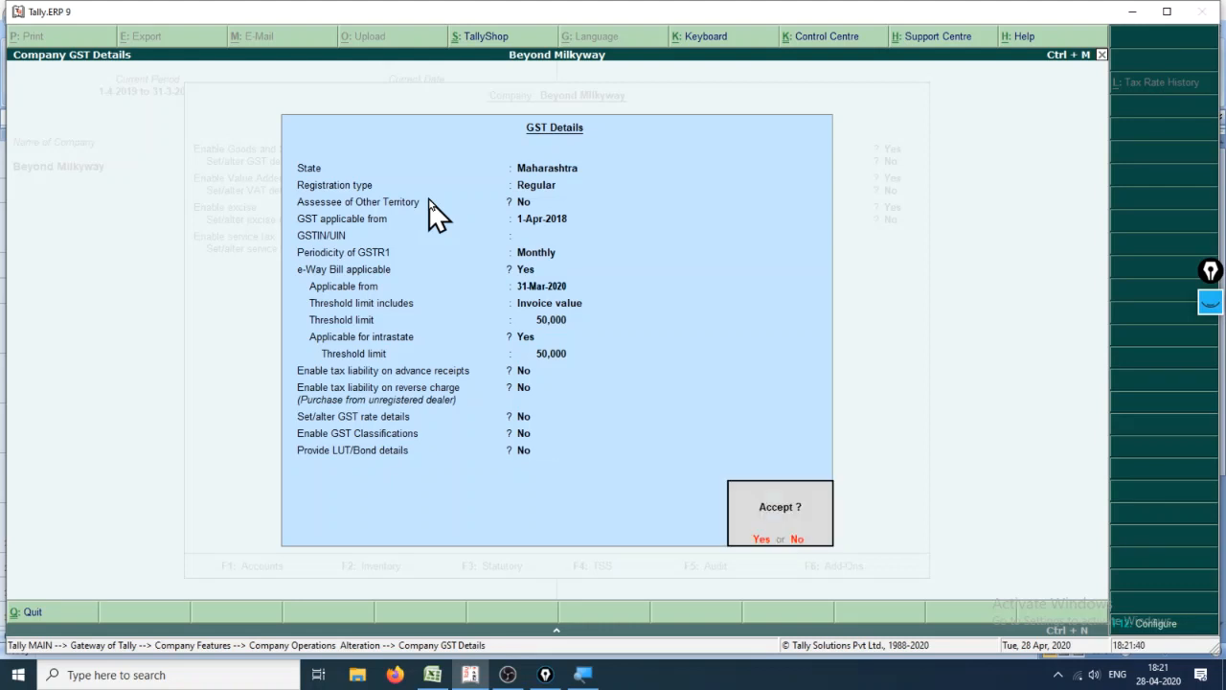
key(Escape)
key(Escape)
key(Escape)
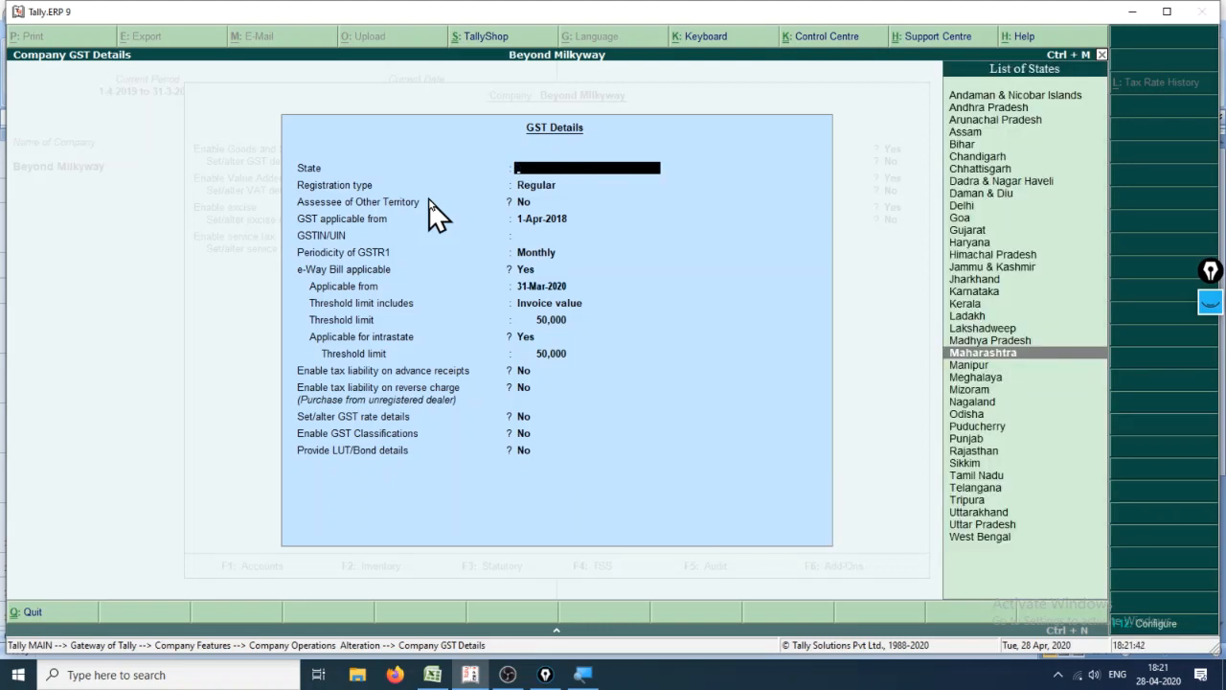
key(Return)
key(BackSpace)
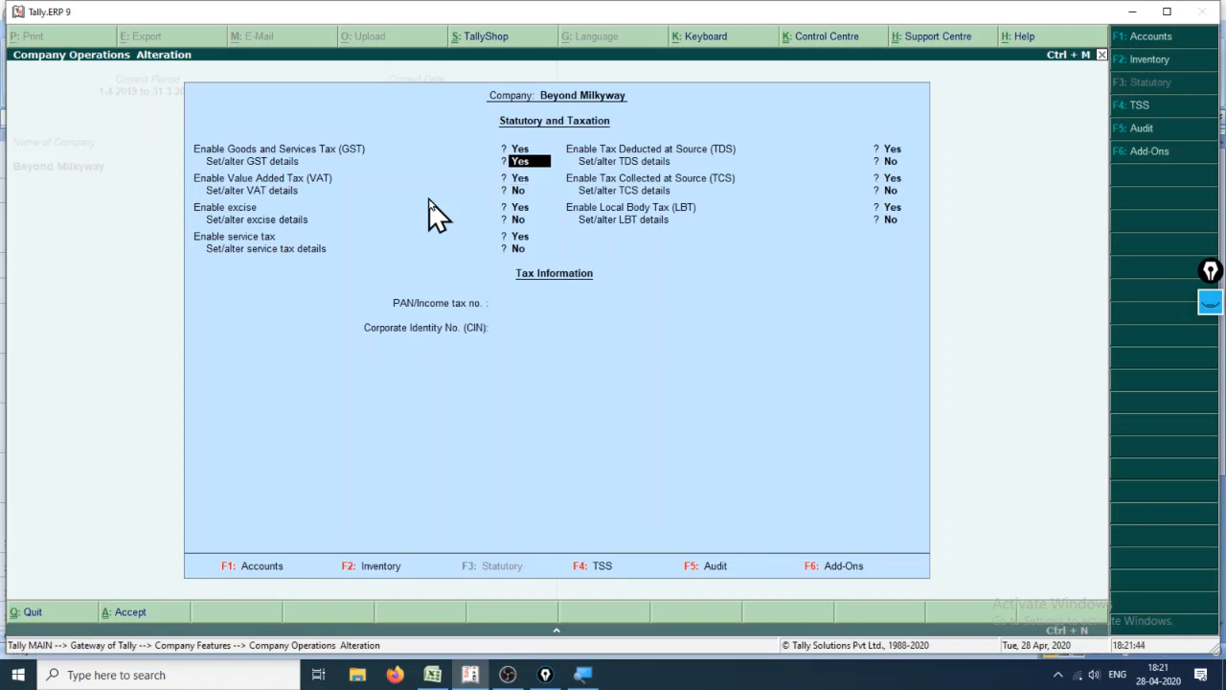
- Set the Set/alter GST details option to No, accept the Statutory and Taxation settings and return to the Gateway of Tally
key(n)
key(Return)
key(Return)
key(Return)
key(Return)
key(Return)
key(Return)
key(Return)
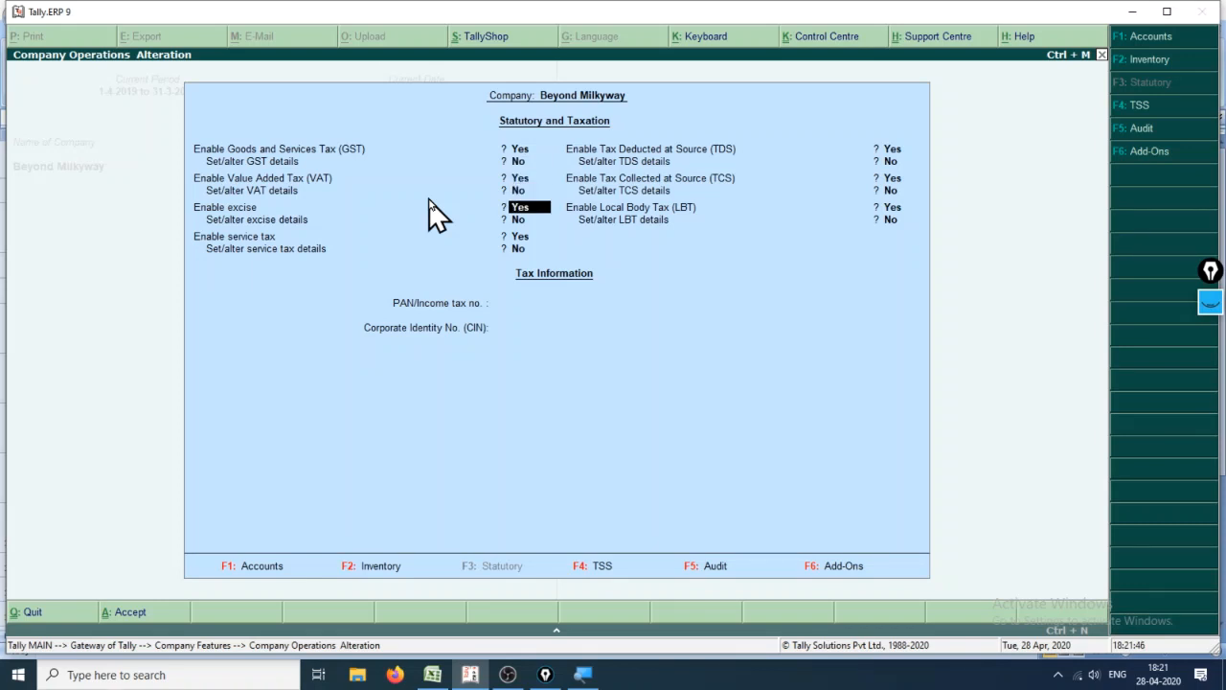
key(Return)
key(Return)
key(Return)
key(Return)
key(Return)
key(Return)
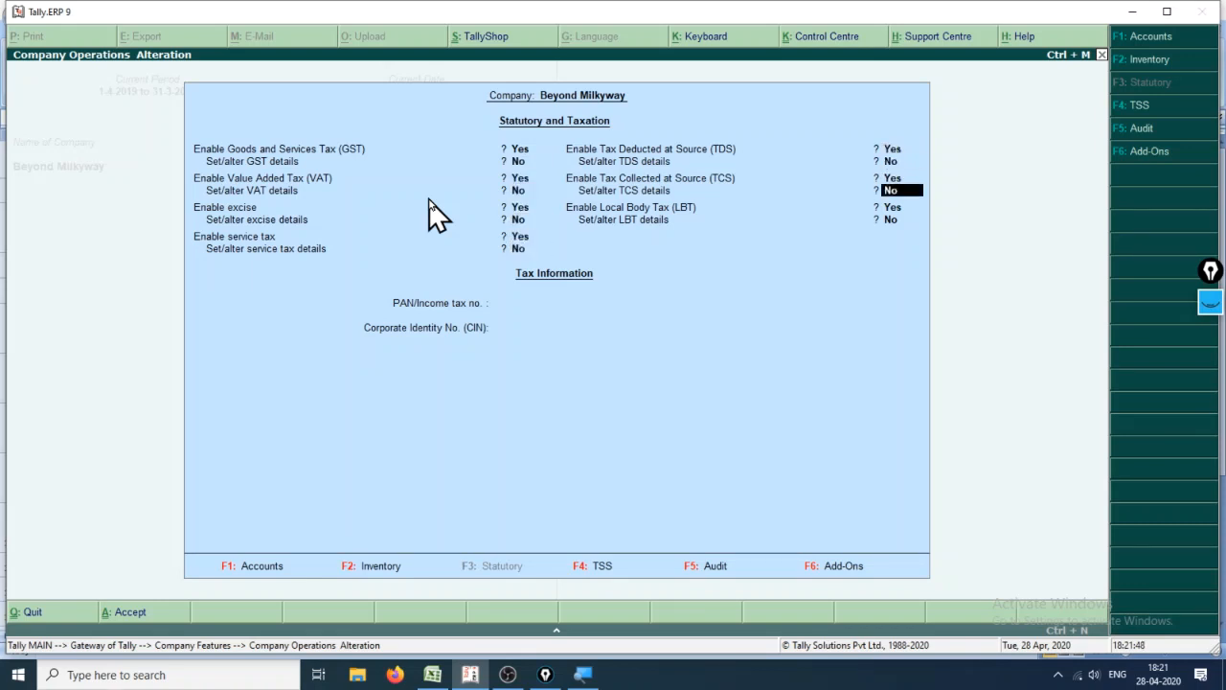
key(Return)
key(Return)
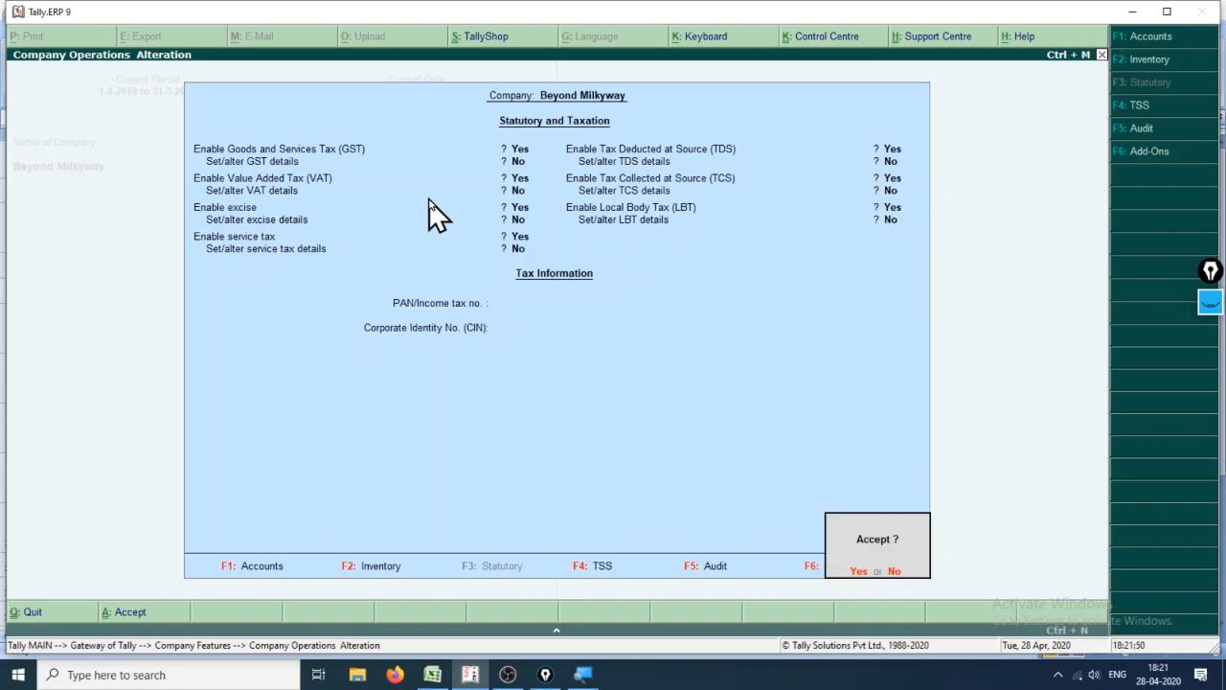
key(Return)
key(Escape)
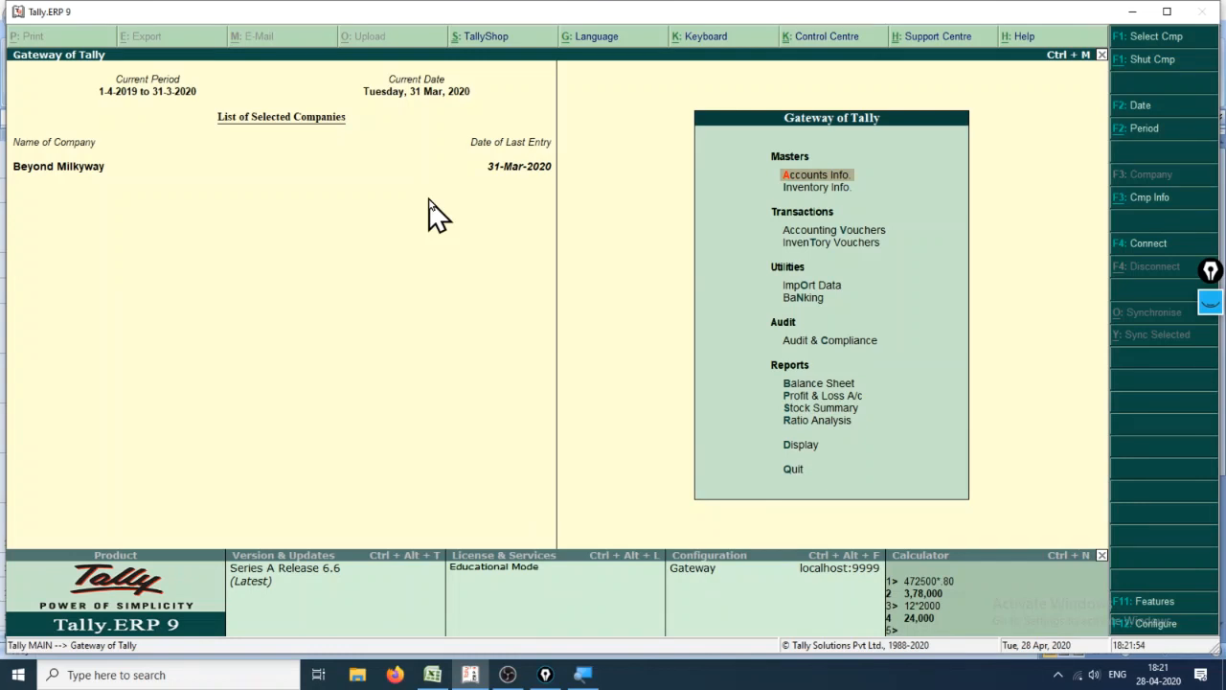
- Open the stock item Mini Size T.V. for alteration from the inventory masters
key(Down)
key(Return)
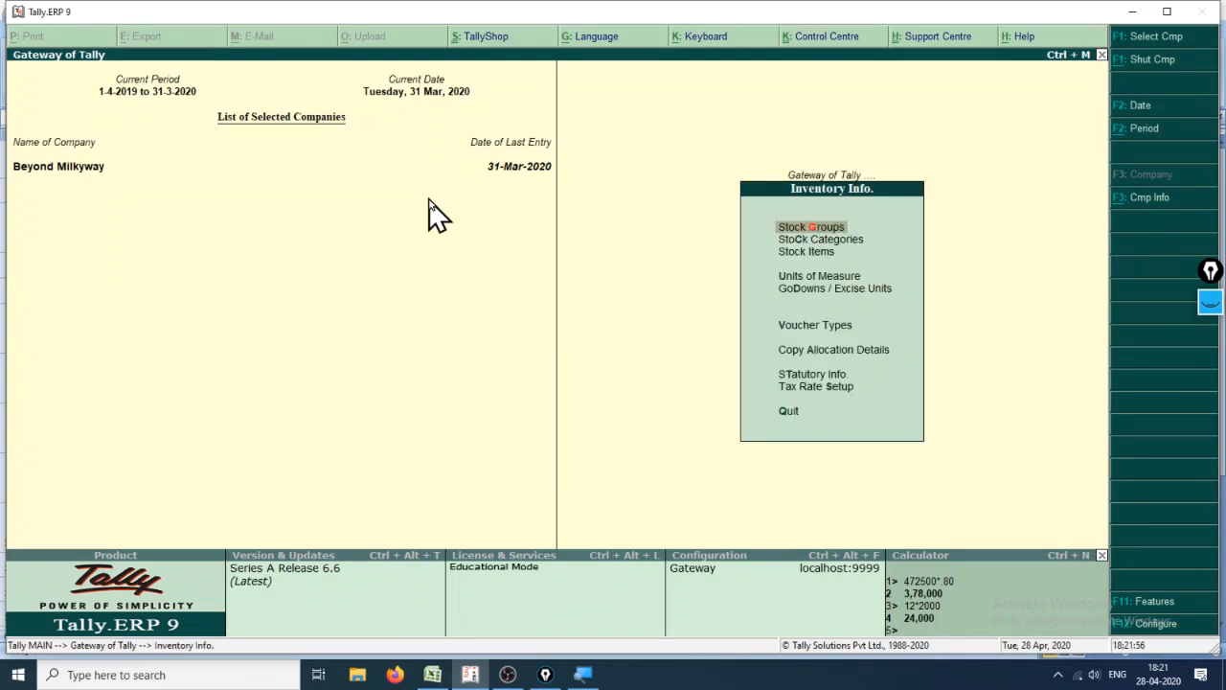
key(Down)
key(Down)
key(Return)
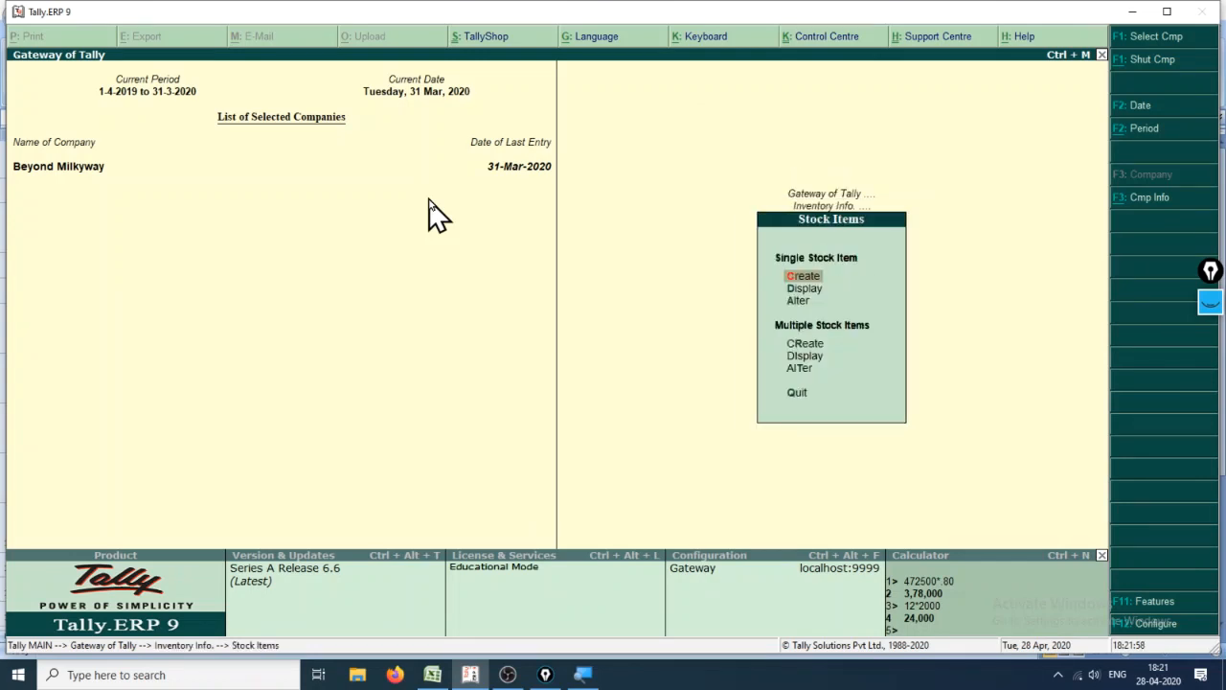
key(Down)
key(Down)
key(Return)
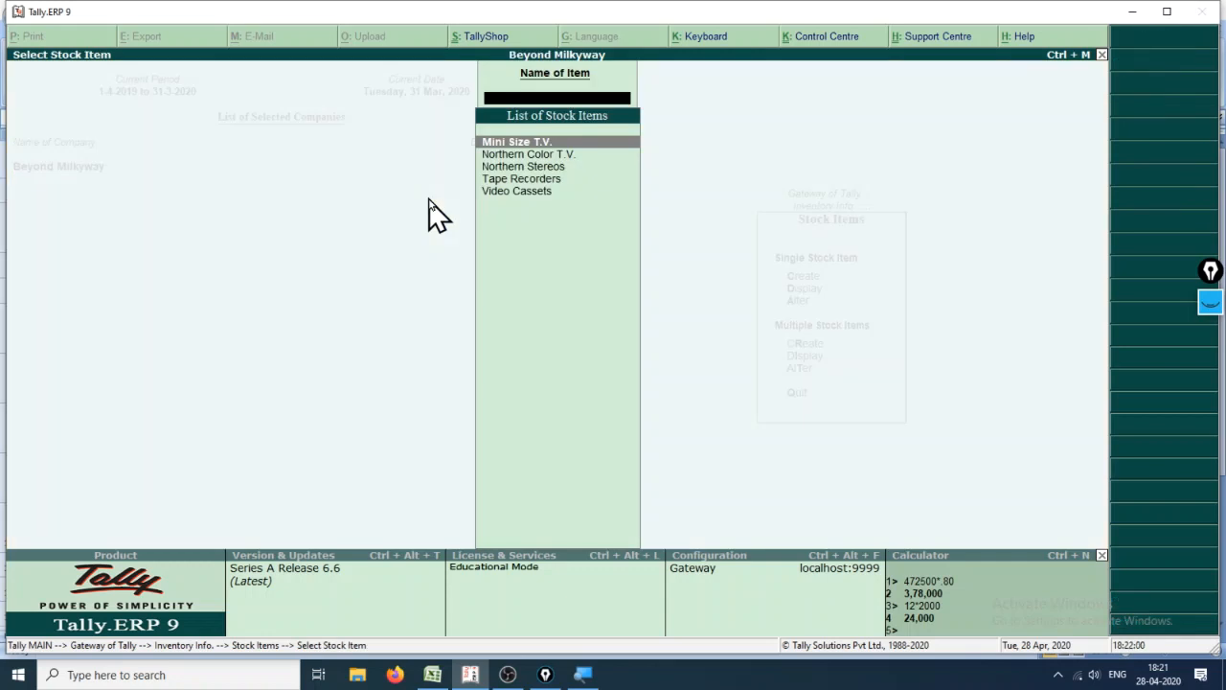
key(Return)
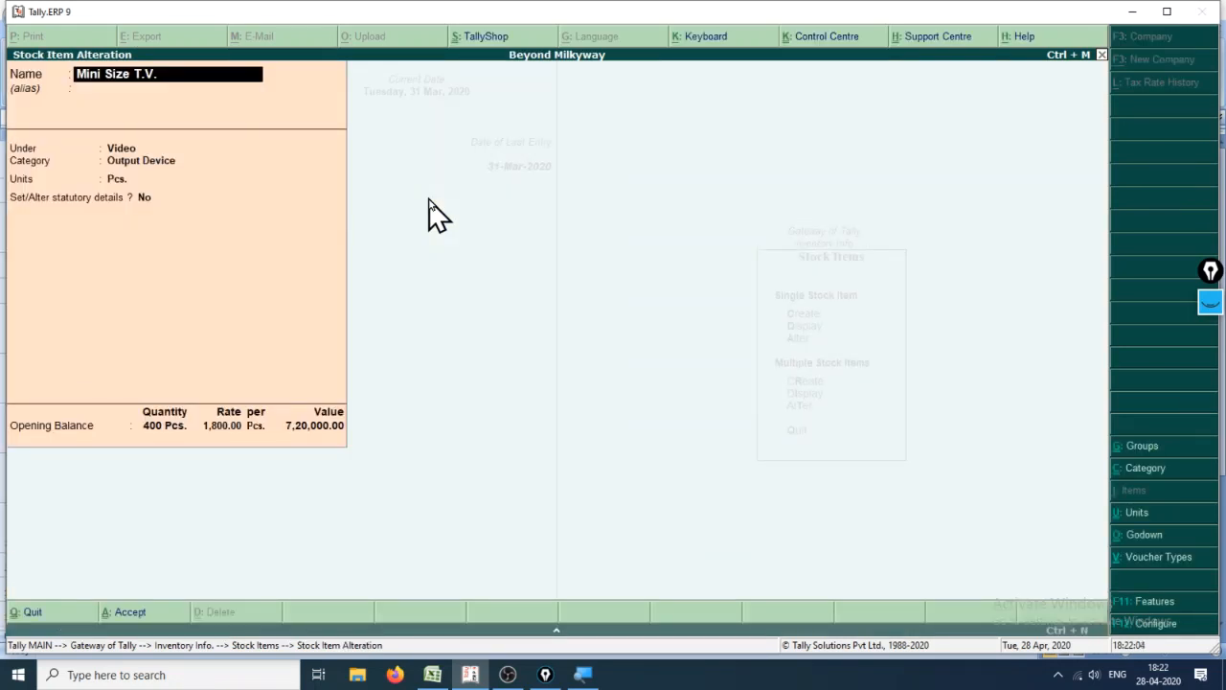
- Set Set/Alter statutory details to Yes for Mini Size T.V. and open its tax details
key(Return)
key(Return)
key(Return)
key(Return)
key(Return)
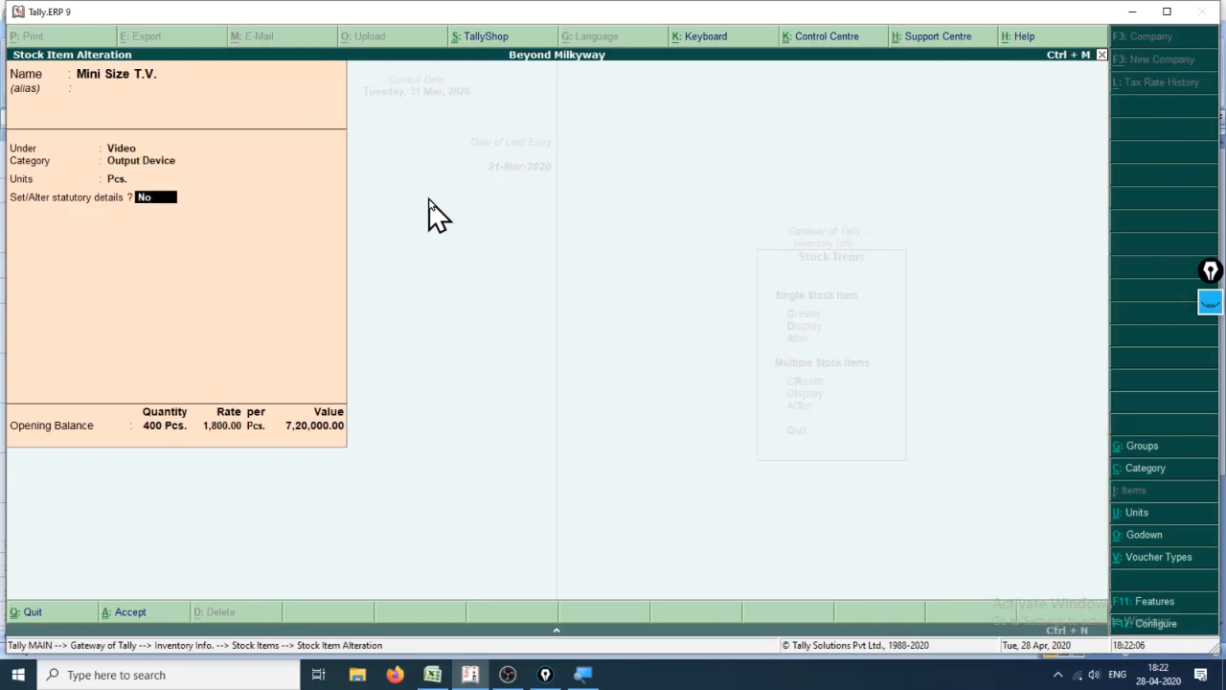
key(y)
key(Return)
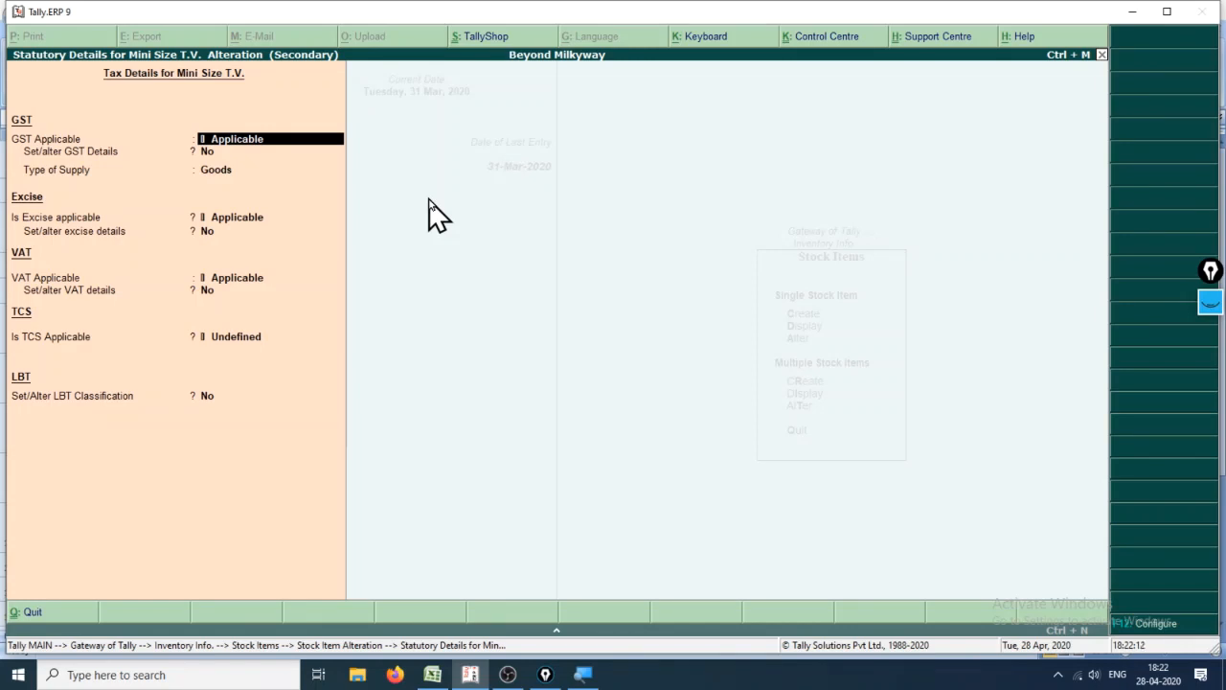
- Keep GST as Applicable, set Set/alter GST Details to Yes and choose On Value as the calculation type
key(Return)
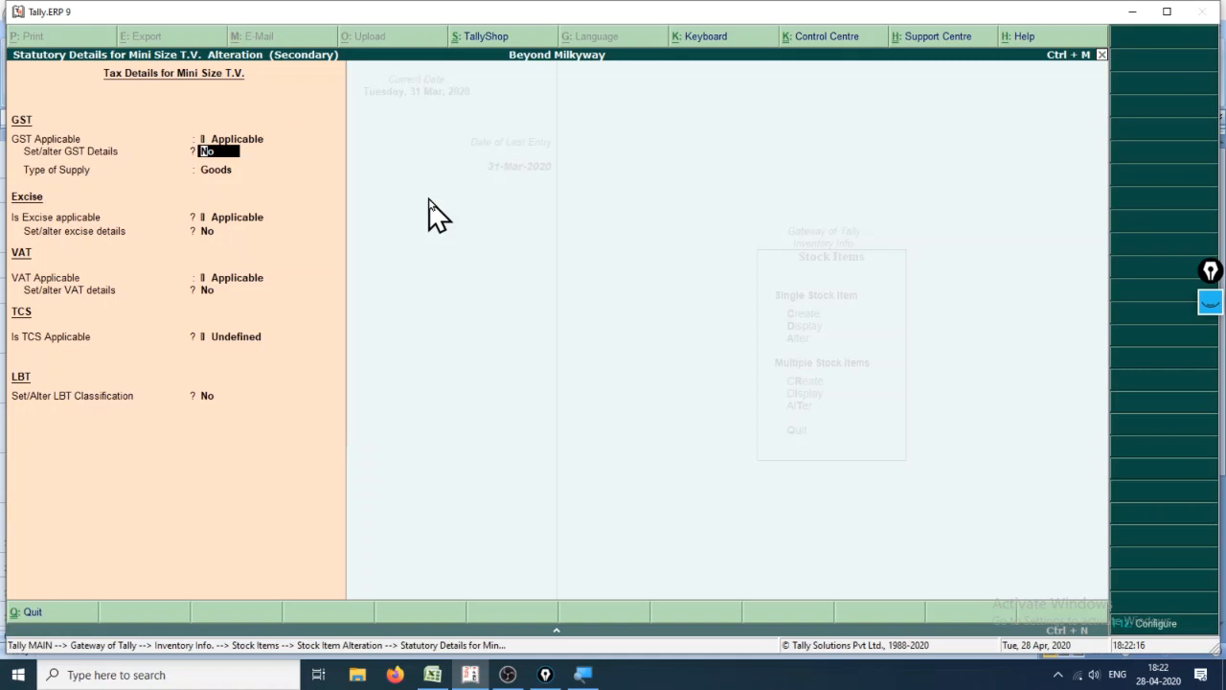
text(y)
key(Return)
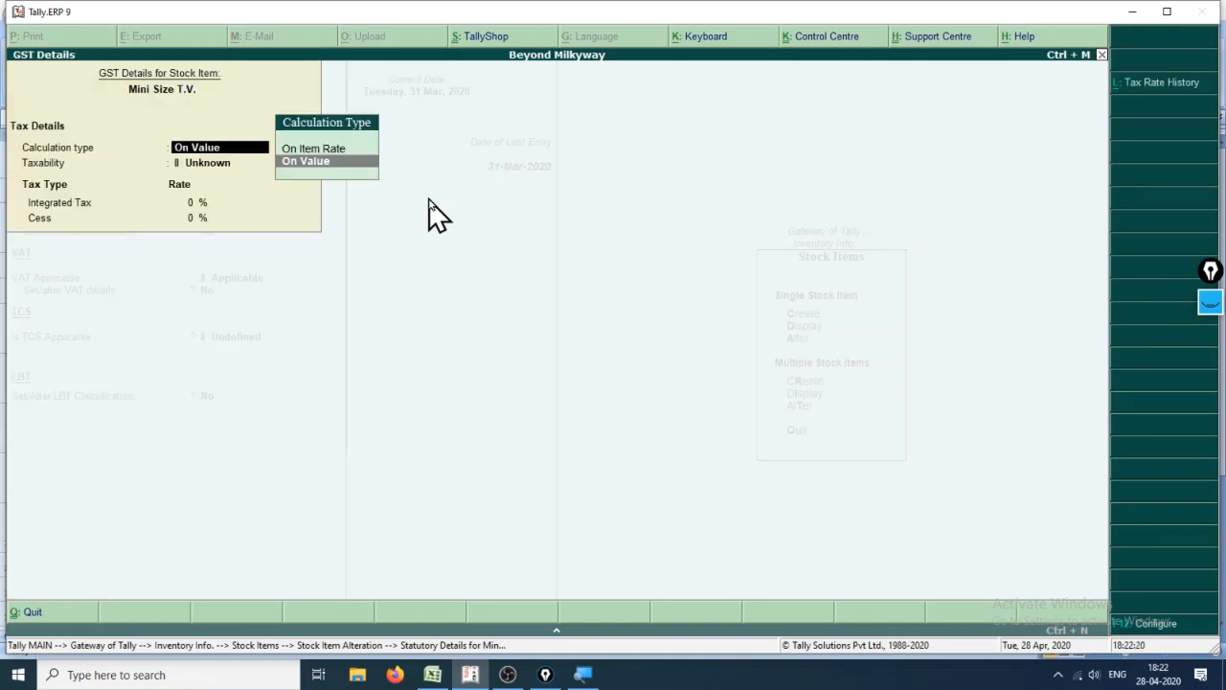
key(Up)
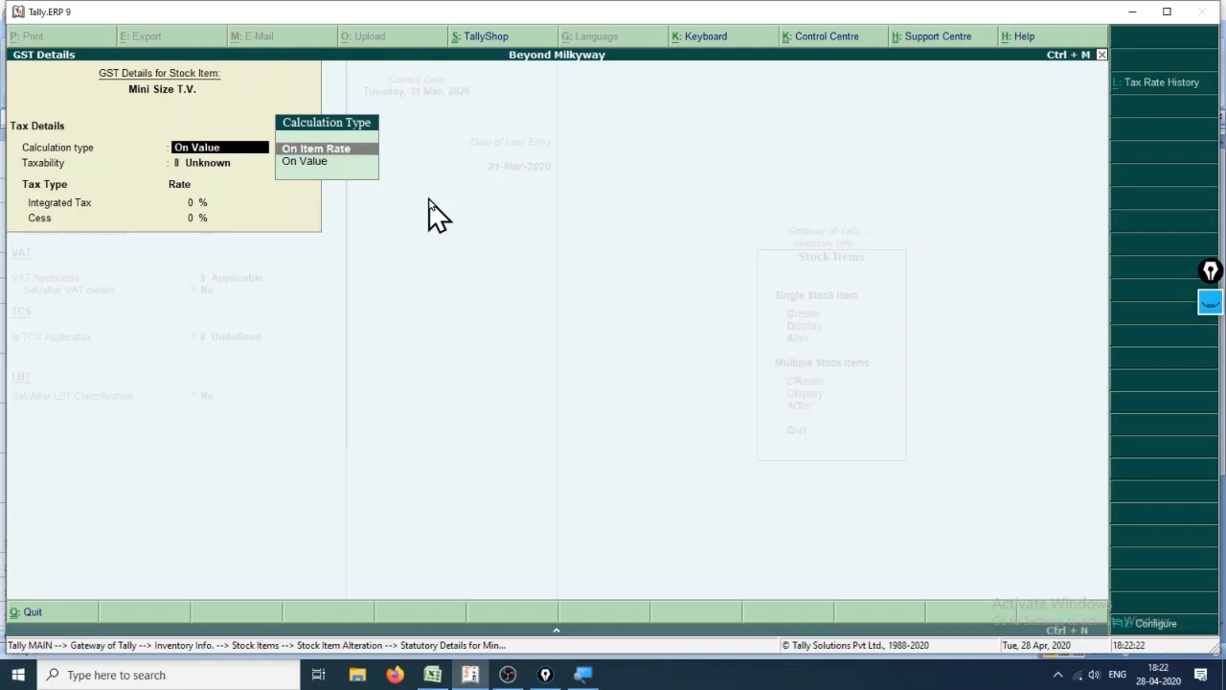
key(Down)
key(Return)
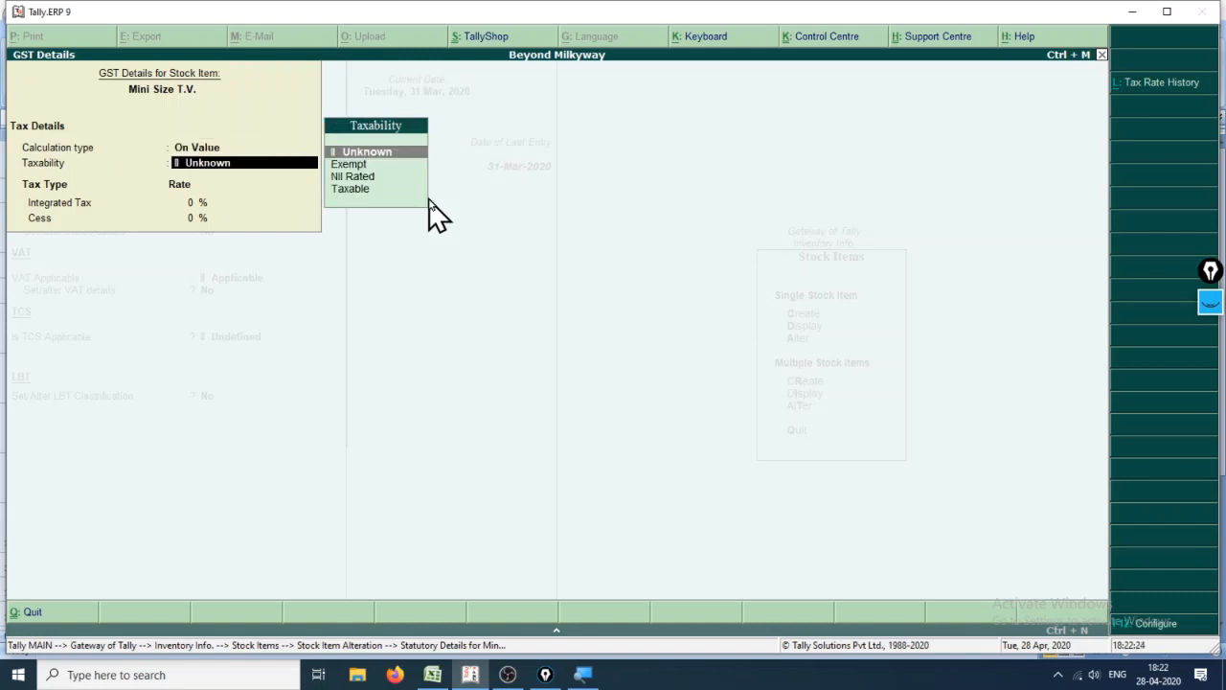
- Set the taxability of Mini Size T.V. to Taxable with an integrated tax rate of 18% and accept the GST details
key(Down)
key(Down)
key(Down)
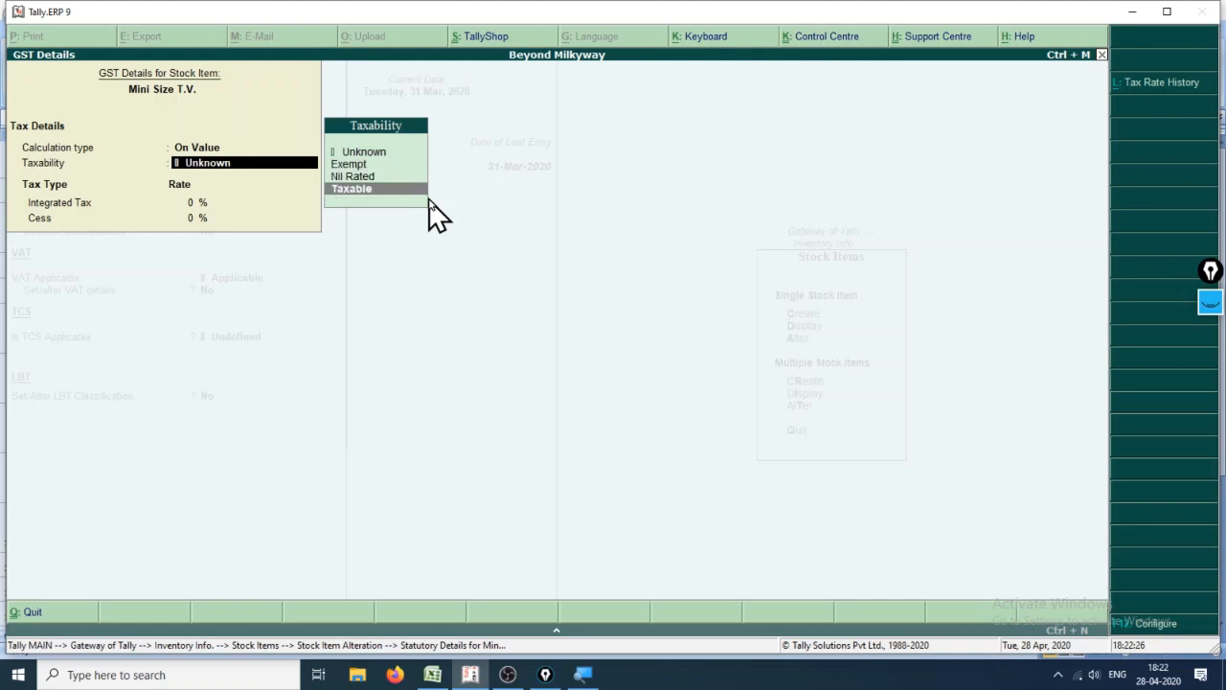
key(Return)
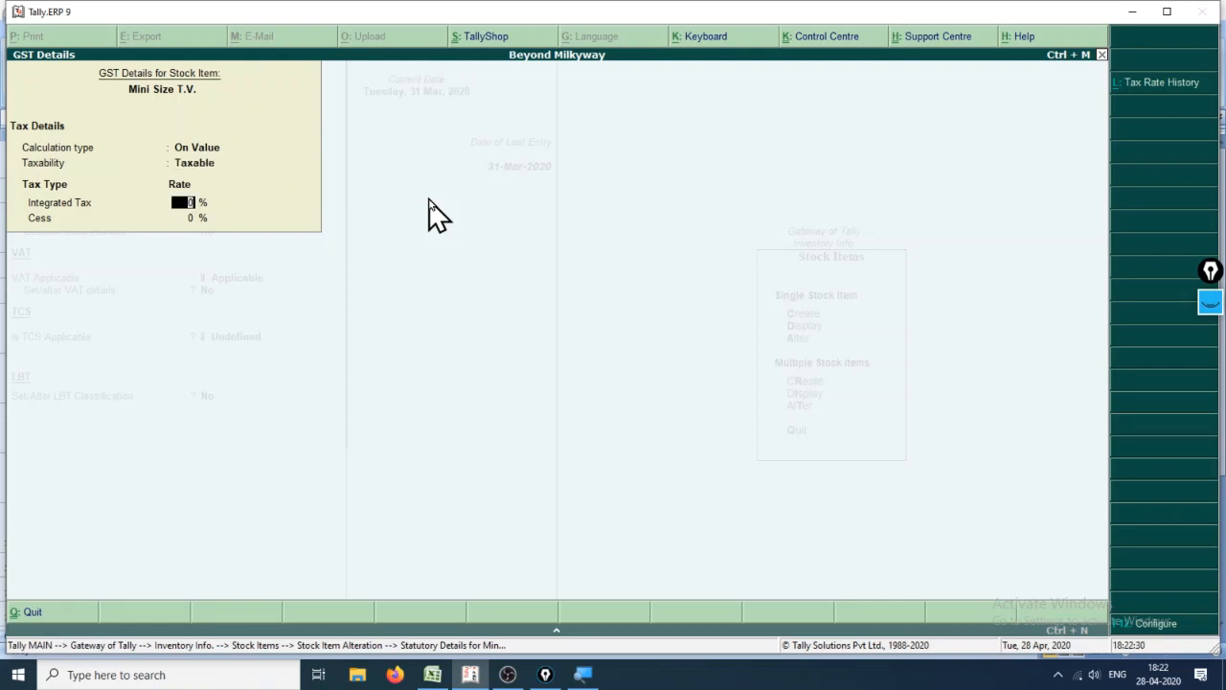
text(18)
key(Return)
key(Return)
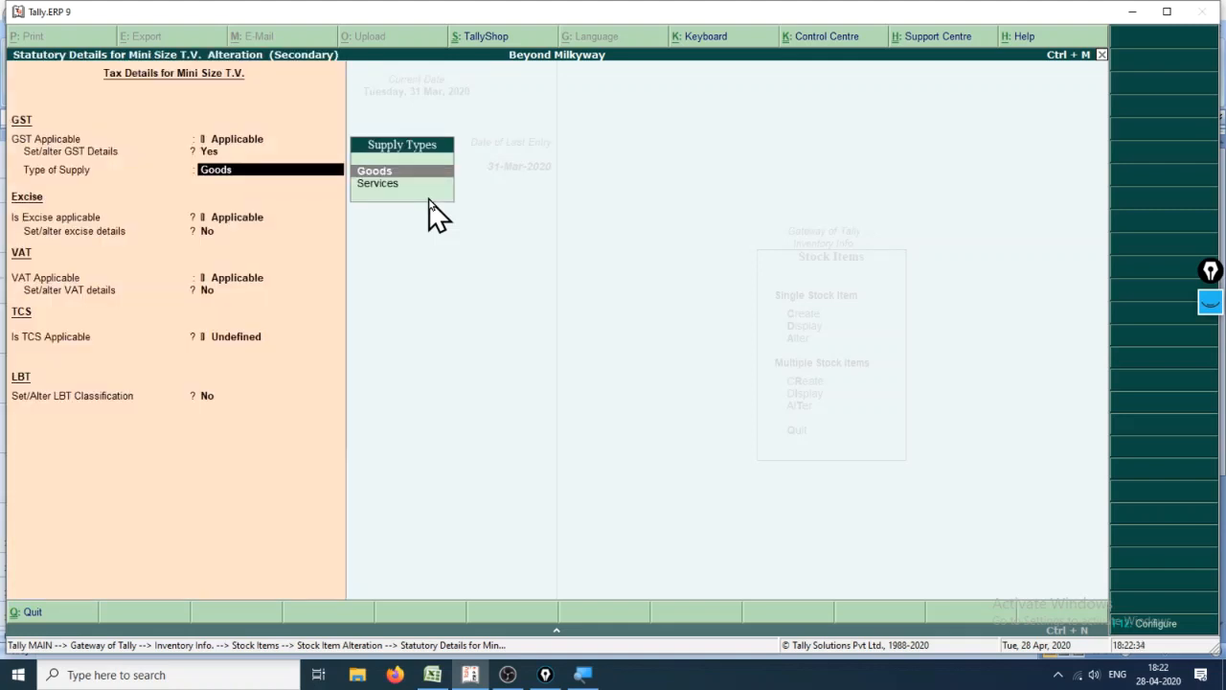
- Keep Goods as the type of supply, leave the excise, VAT, TCS and LBT settings as they are, and accept the tax details
key(Return)
key(Return)
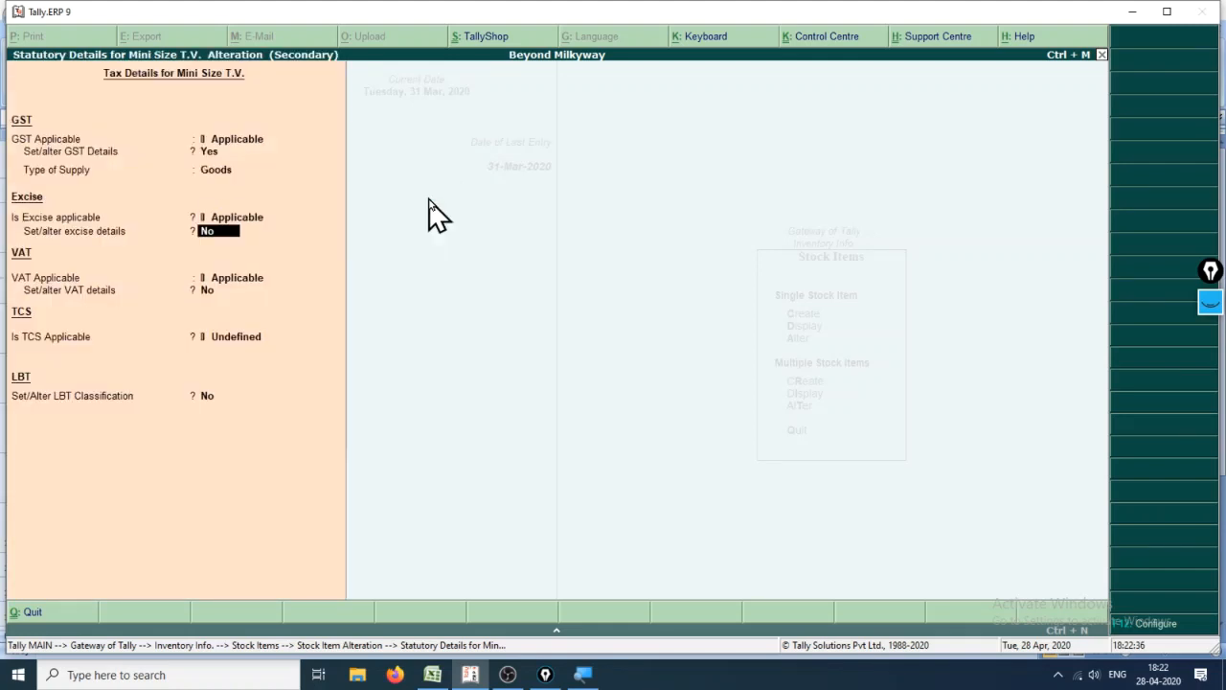
key(Return)
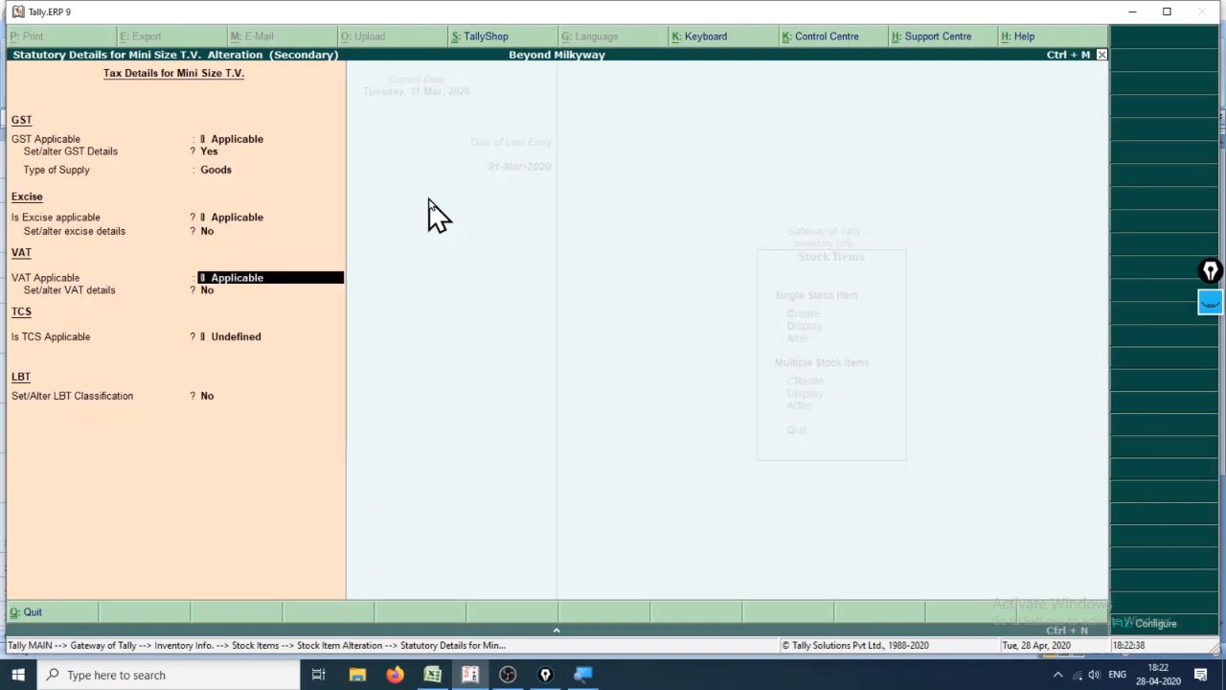
key(Return)
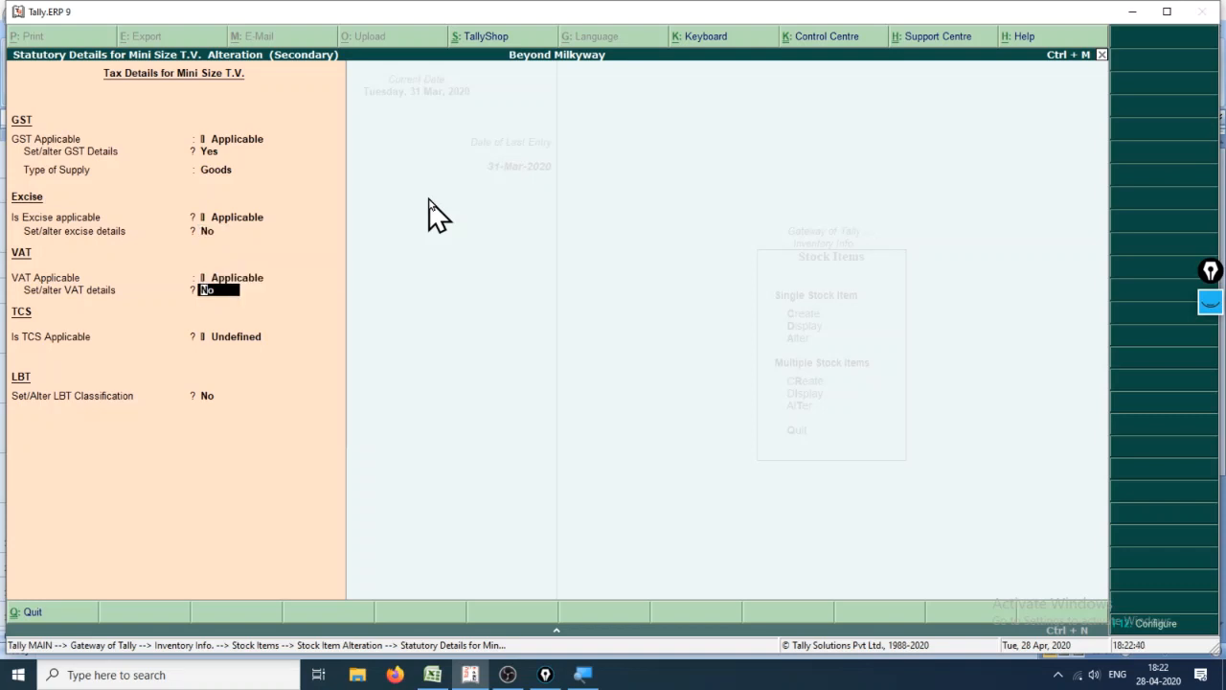
key(Return)
key(Return)
key(Return)
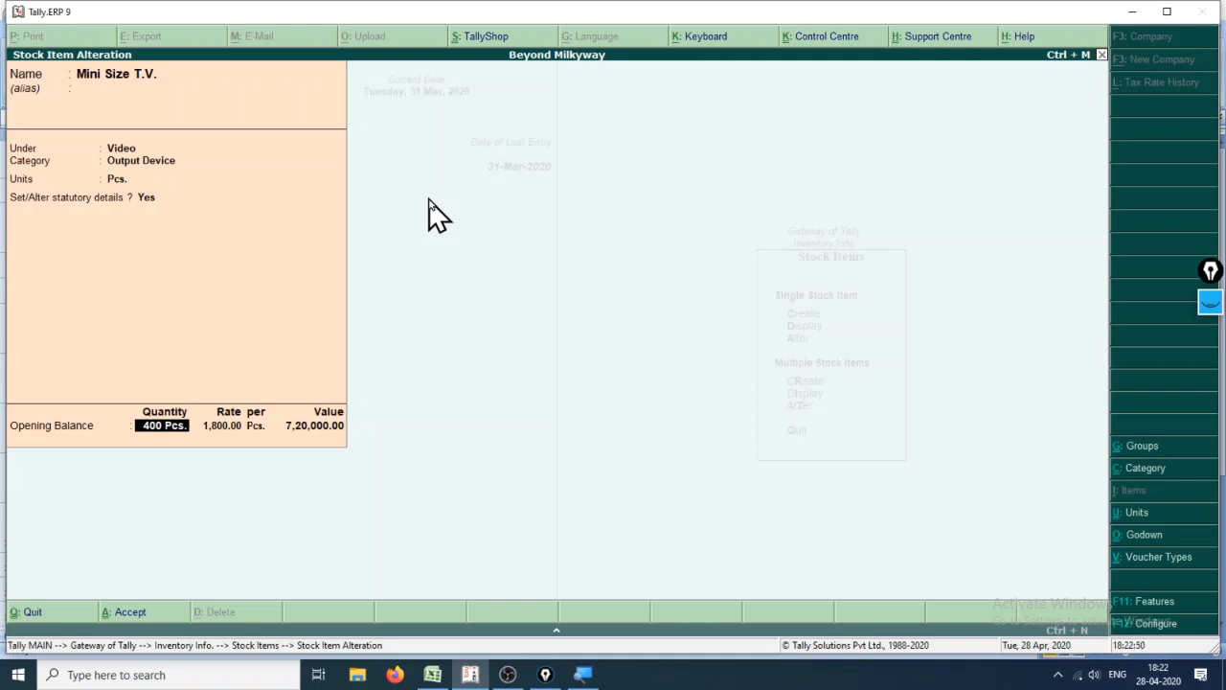
- Keep the opening balance and SriHarikota godown allocation of Mini Size T.V., save the stock item and return to the Gateway of Tally
key(Return)
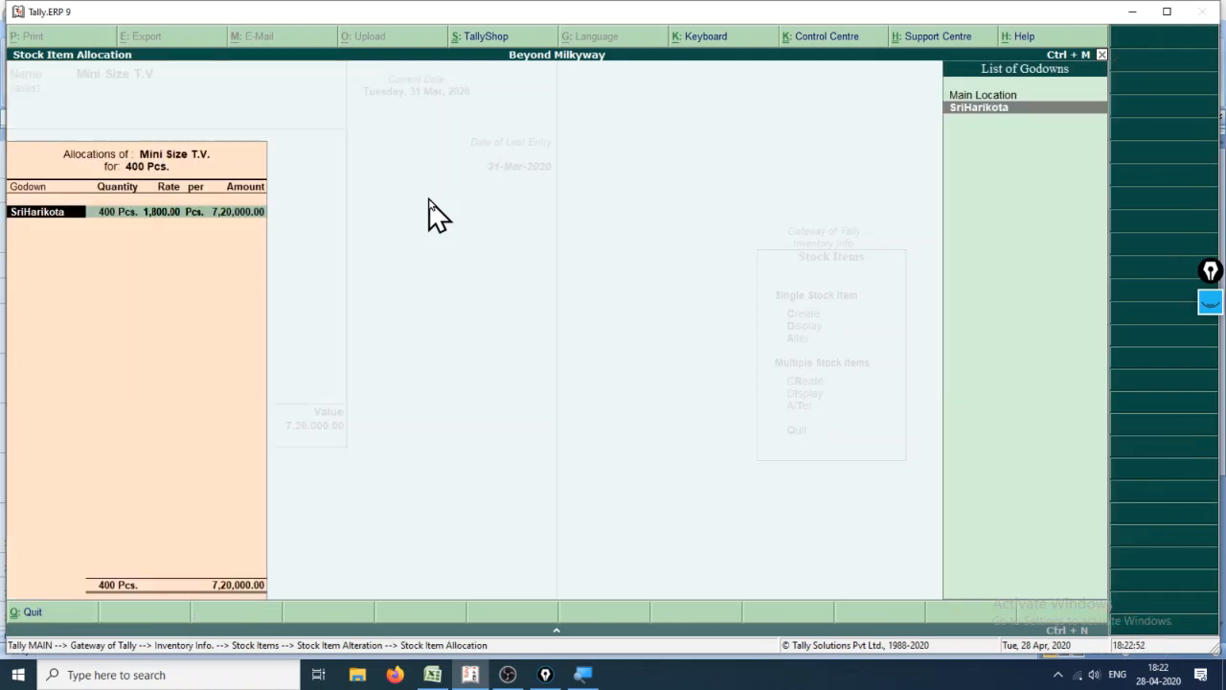
key(Return)
key(Return)
key(Return)
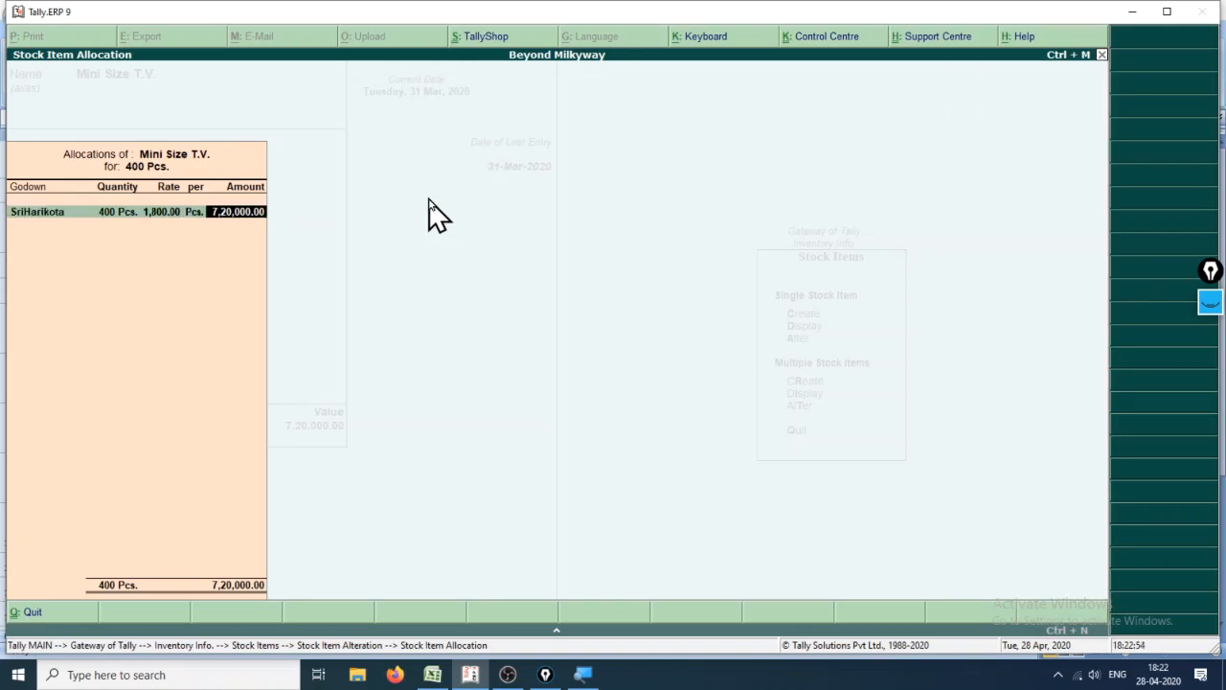
key(Return)
key(Return)
key(Return)
key(Escape)
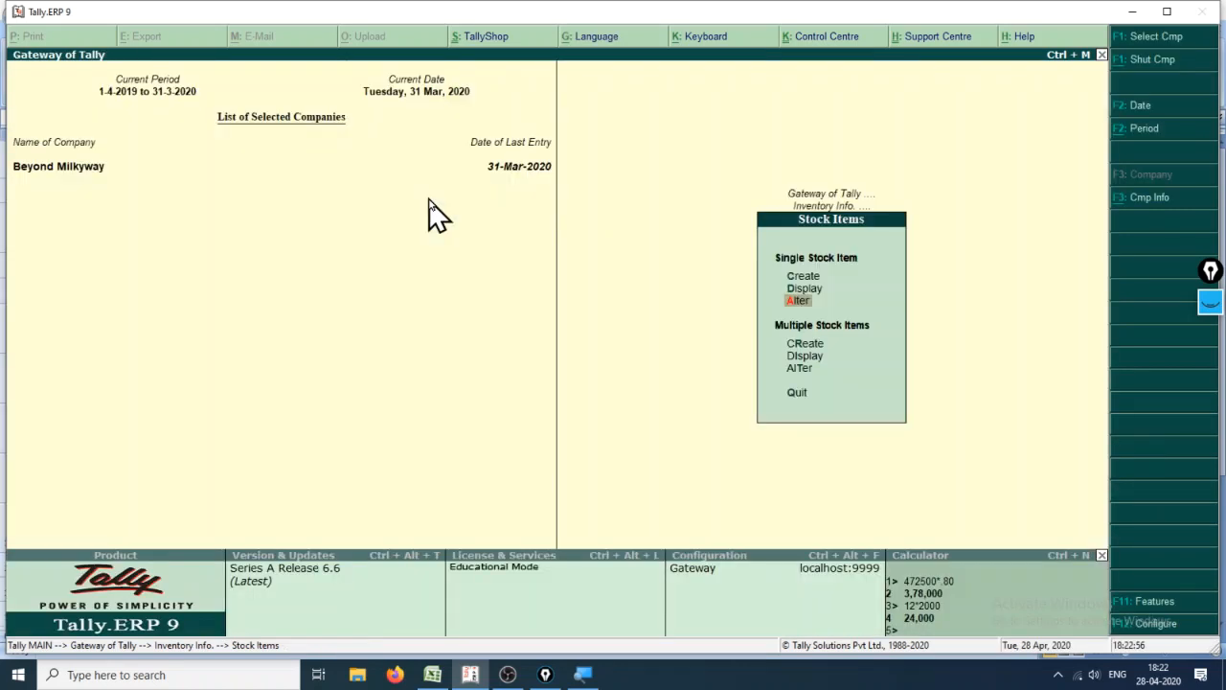
key(Escape)
key(Up)
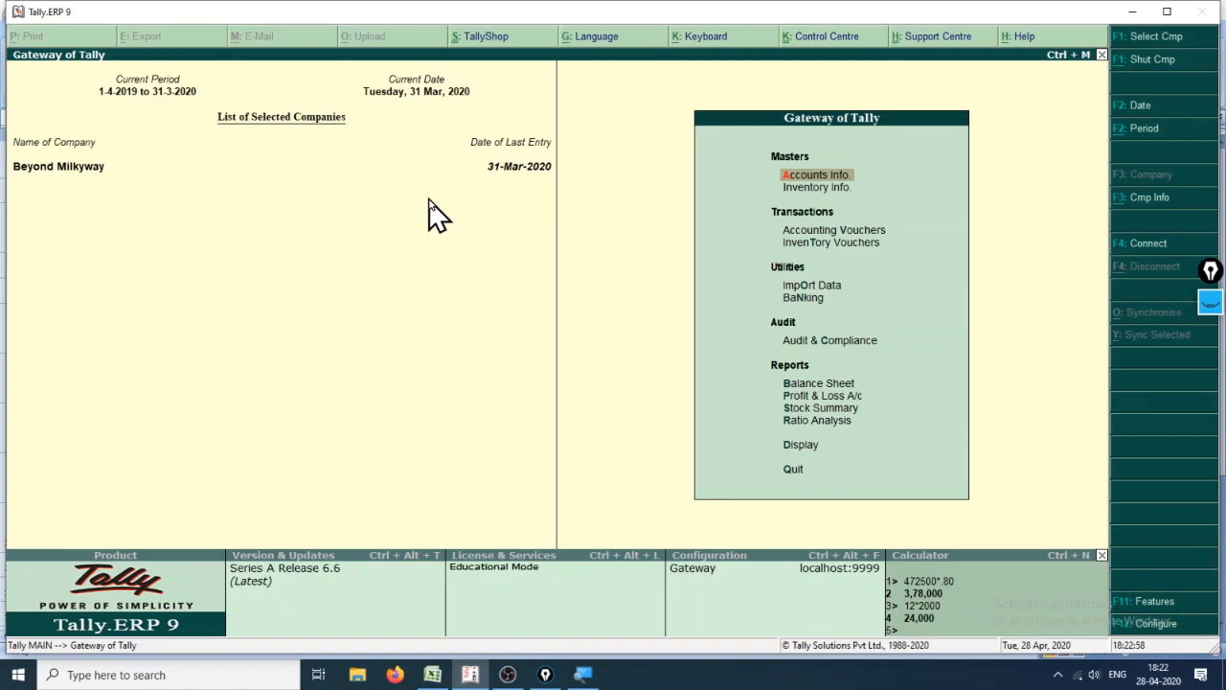
- Display the Sales ledger from the account books and open the Time-D sales voucher dated 1-3-2020
text(dalM)
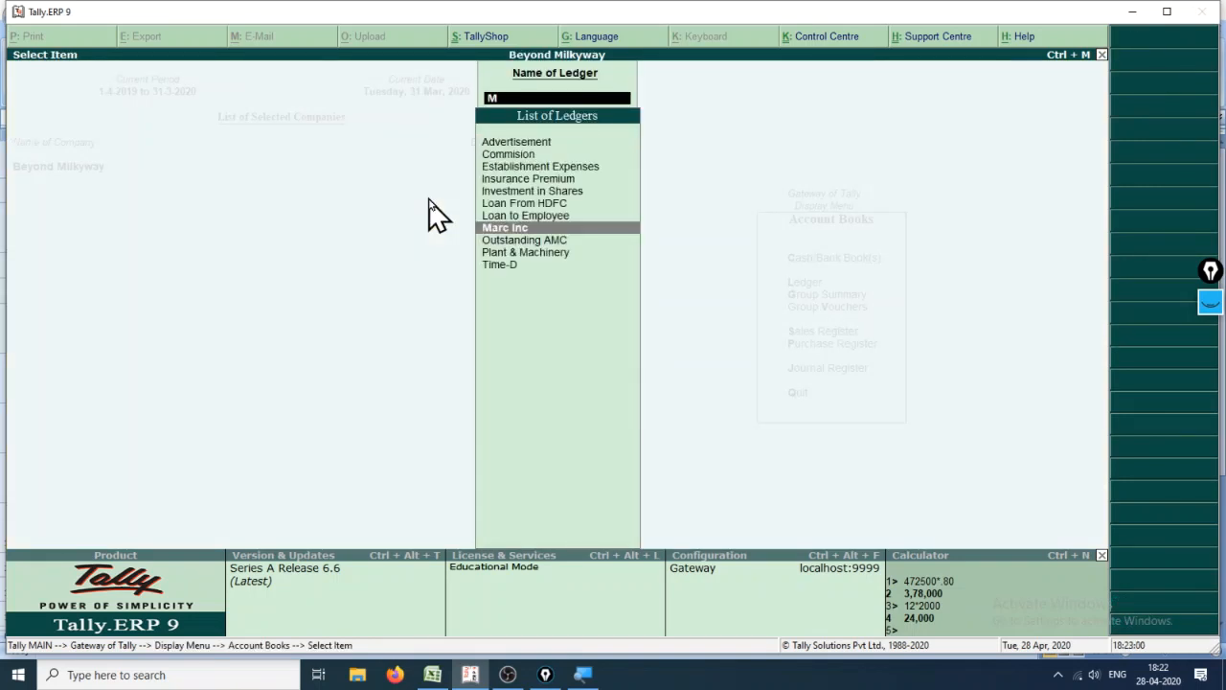
key(BackSpace)
text(Sale)
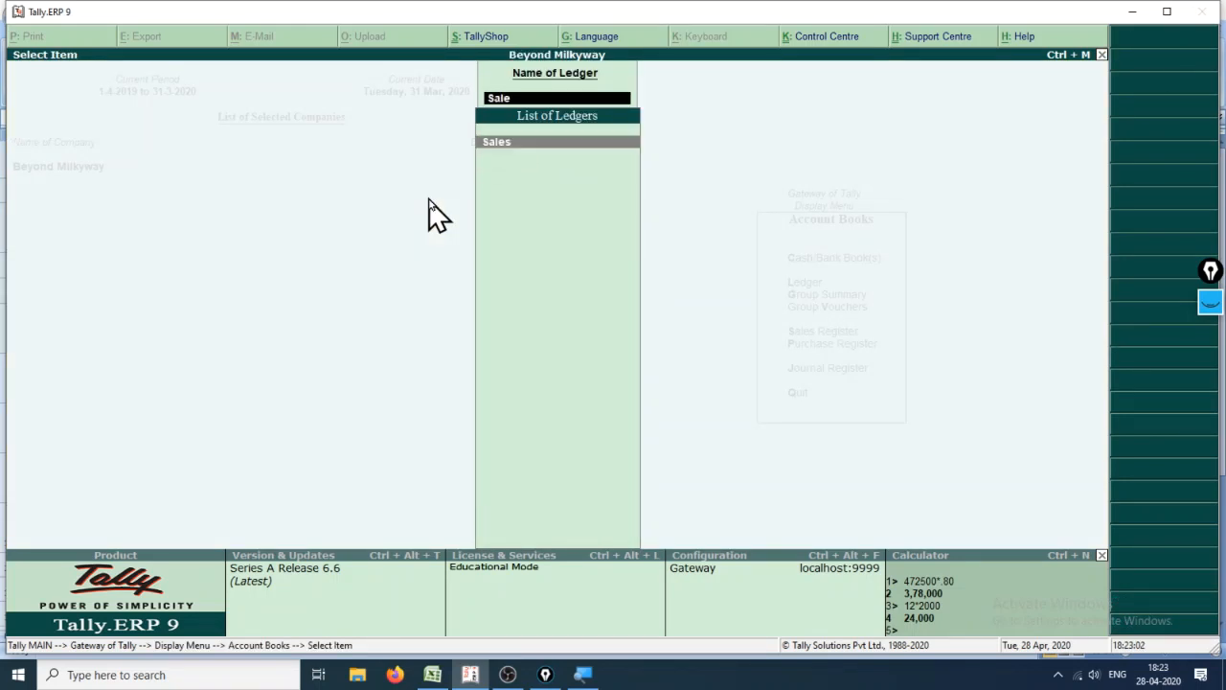
key(Return)
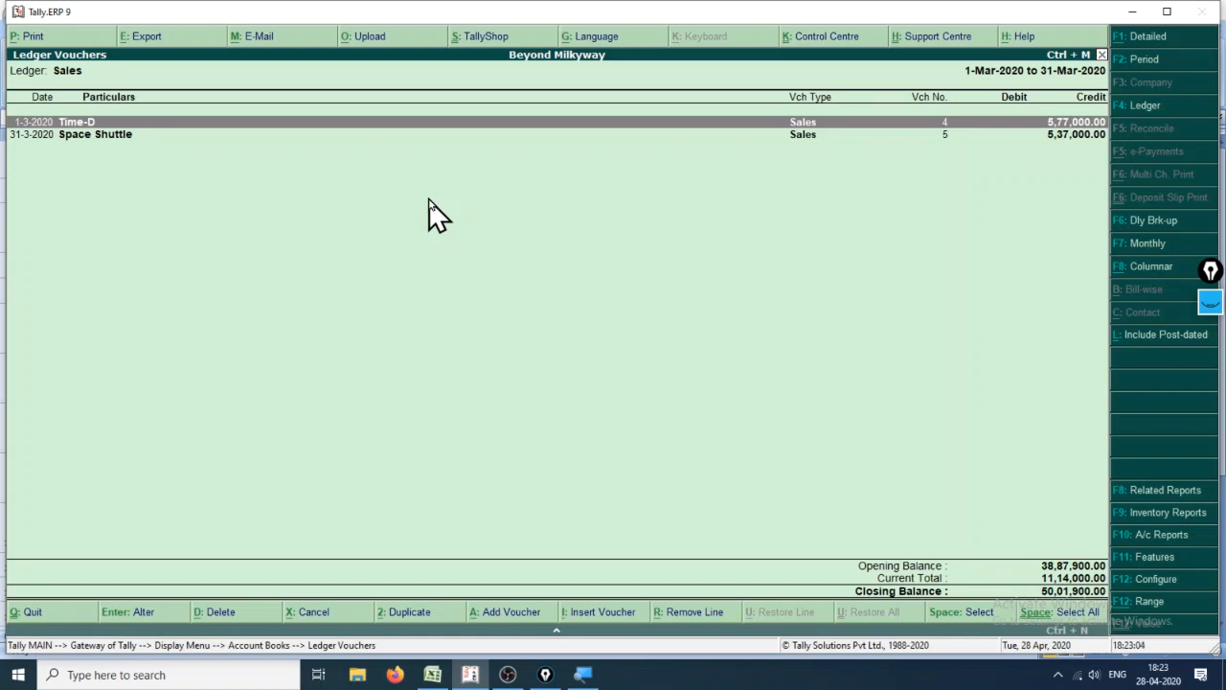
key(Return)
- Go through the Time-D voucher's header and party details without changes, up to the Mini Size T.V. item allocation
key(Return)
key(Return)
key(Return)
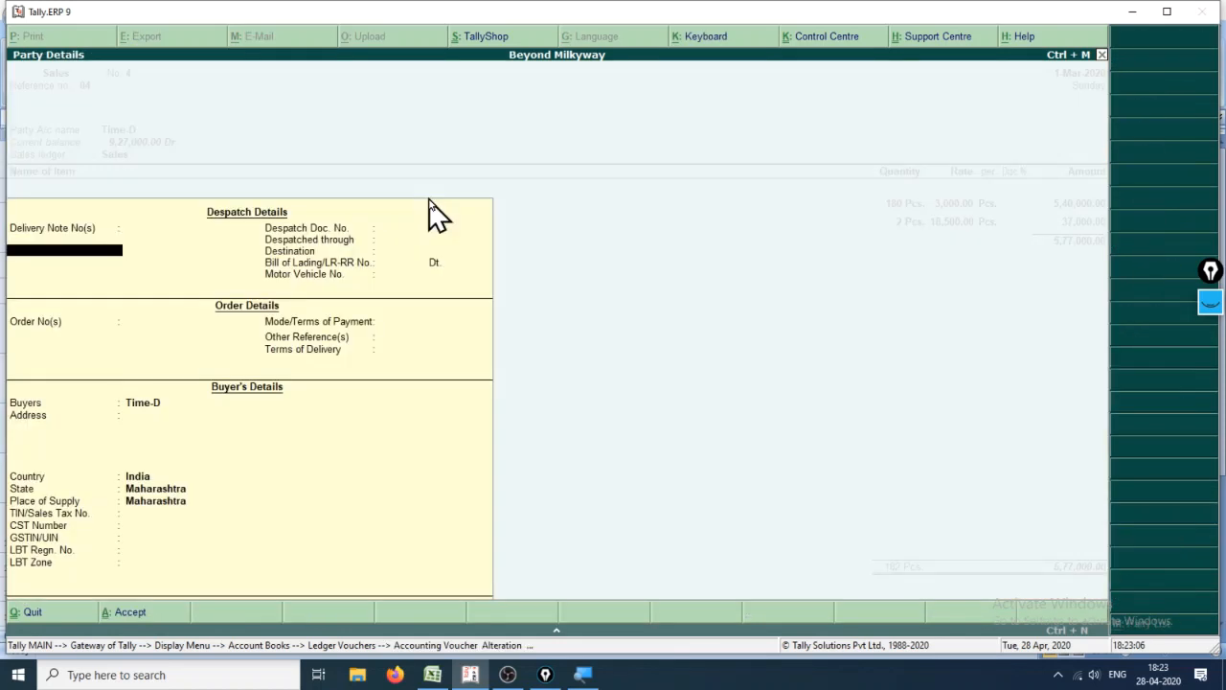
key(Return)
key(Return)
key(Return)
key(Return)
key(Return)
key(Return)
key(Return)
key(Return)
key(Return)
key(Return)
key(Return)
key(Return)
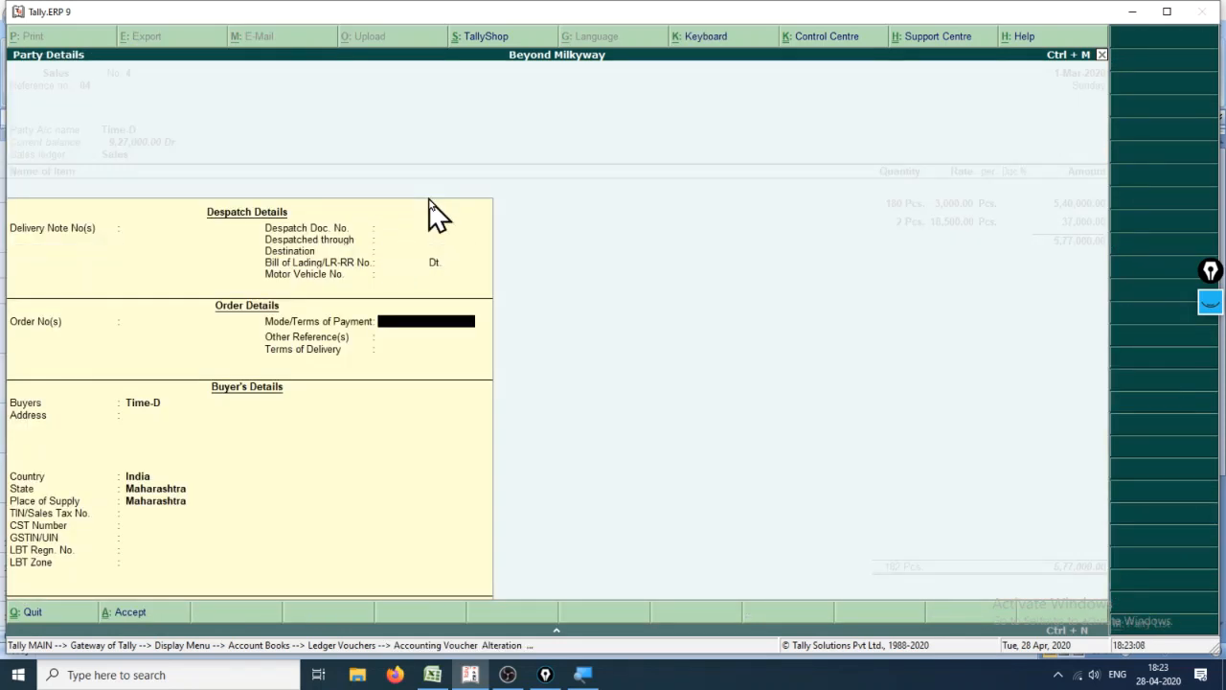
key(Return)
key(Return)
key(Return)
key(Return)
key(Return)
key(Return)
key(Return)
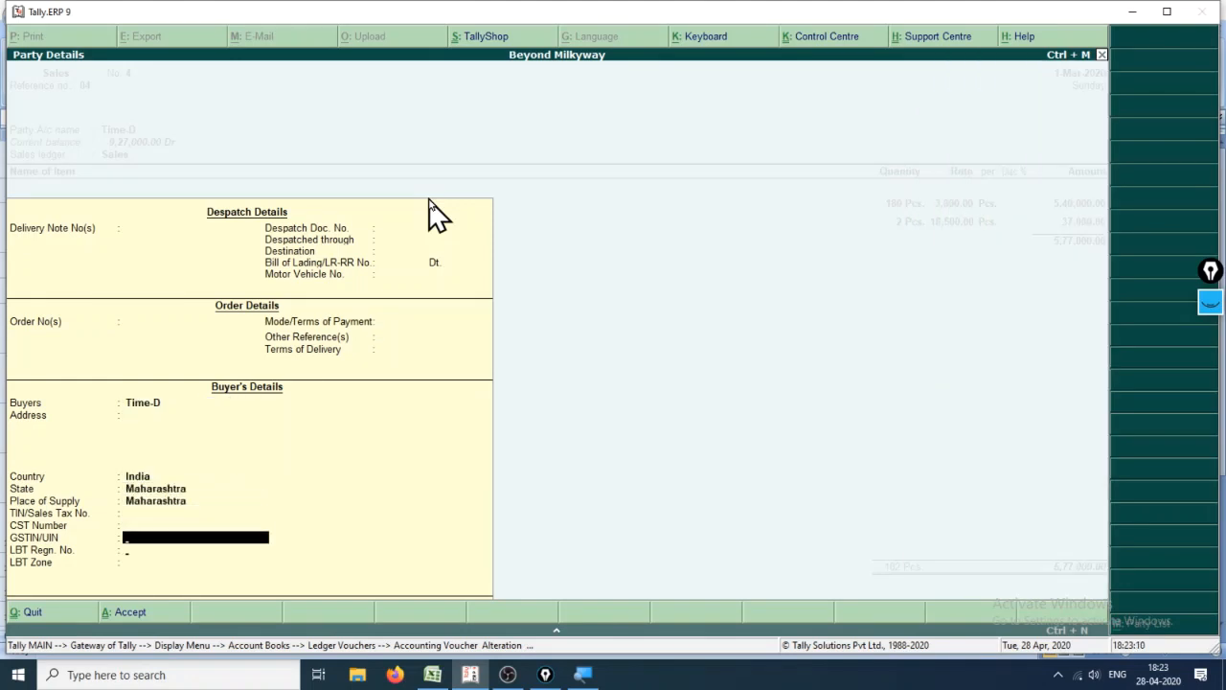
key(Return)
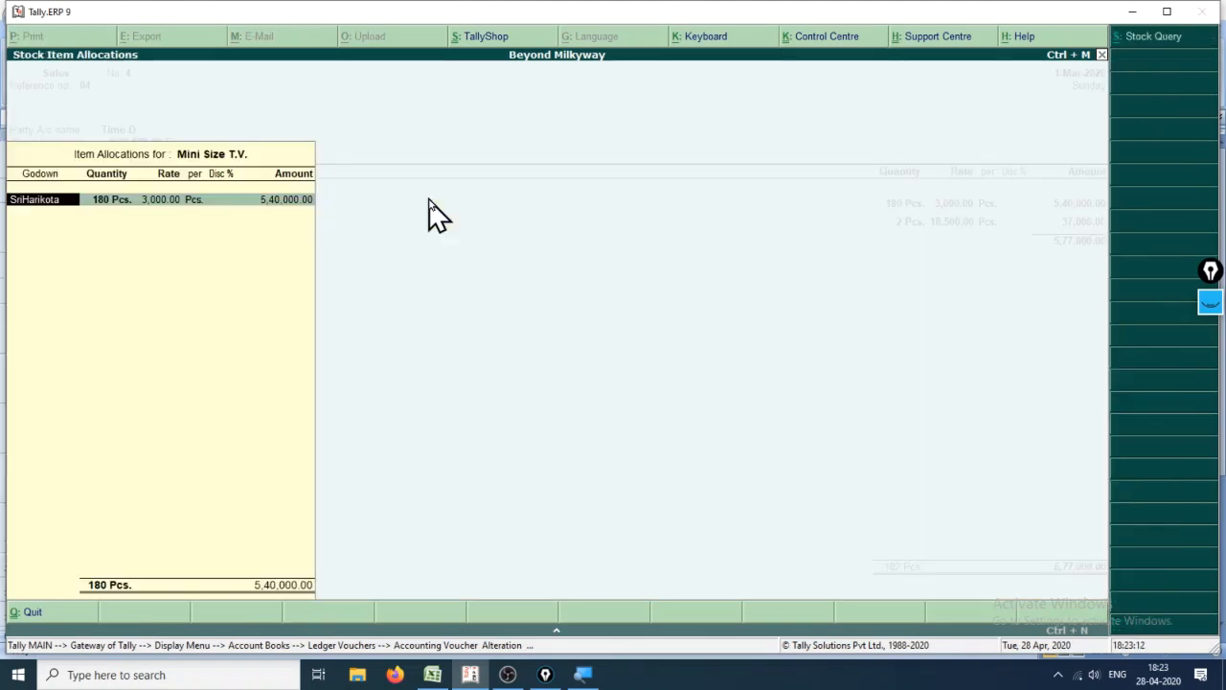
- Keep the godown, quantity and rate allocations of Mini Size T.V. and Northern Color T.V. in the sales voucher
key(Return)
key(Return)
key(Return)
key(Return)
key(Return)
key(Return)
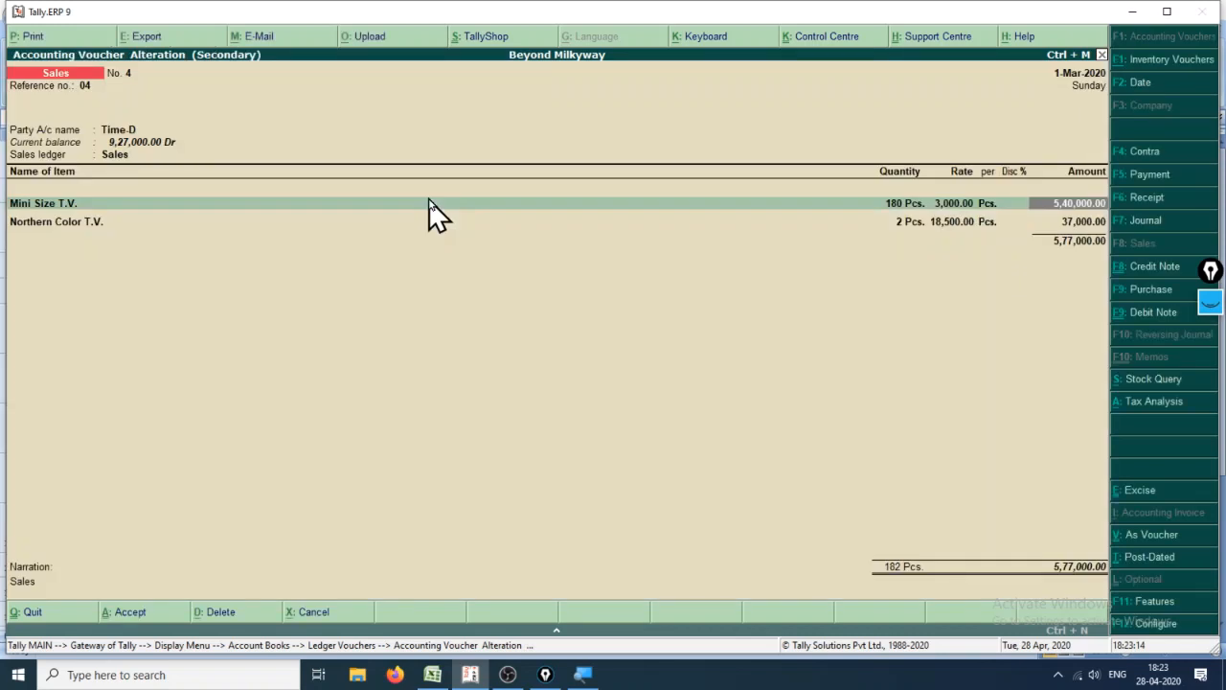
key(Return)
key(Return)
key(Return)
key(Return)
key(Return)
key(Return)
key(Return)
key(Return)
key(Return)
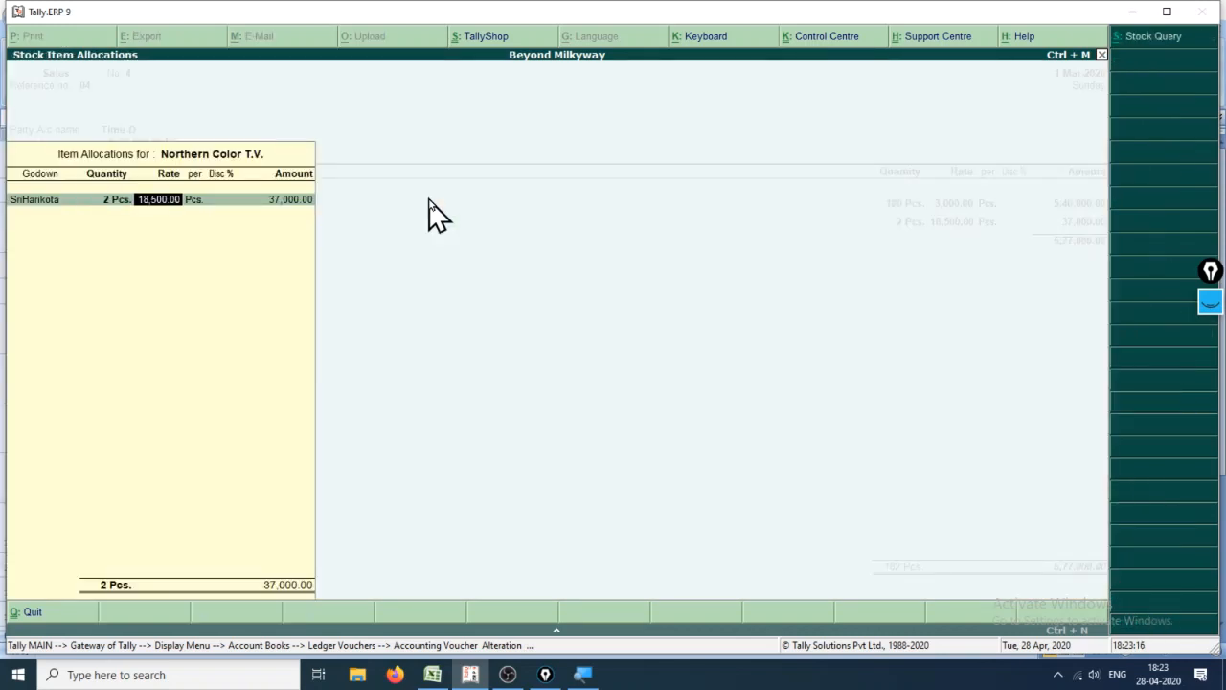
key(Return)
key(Return)
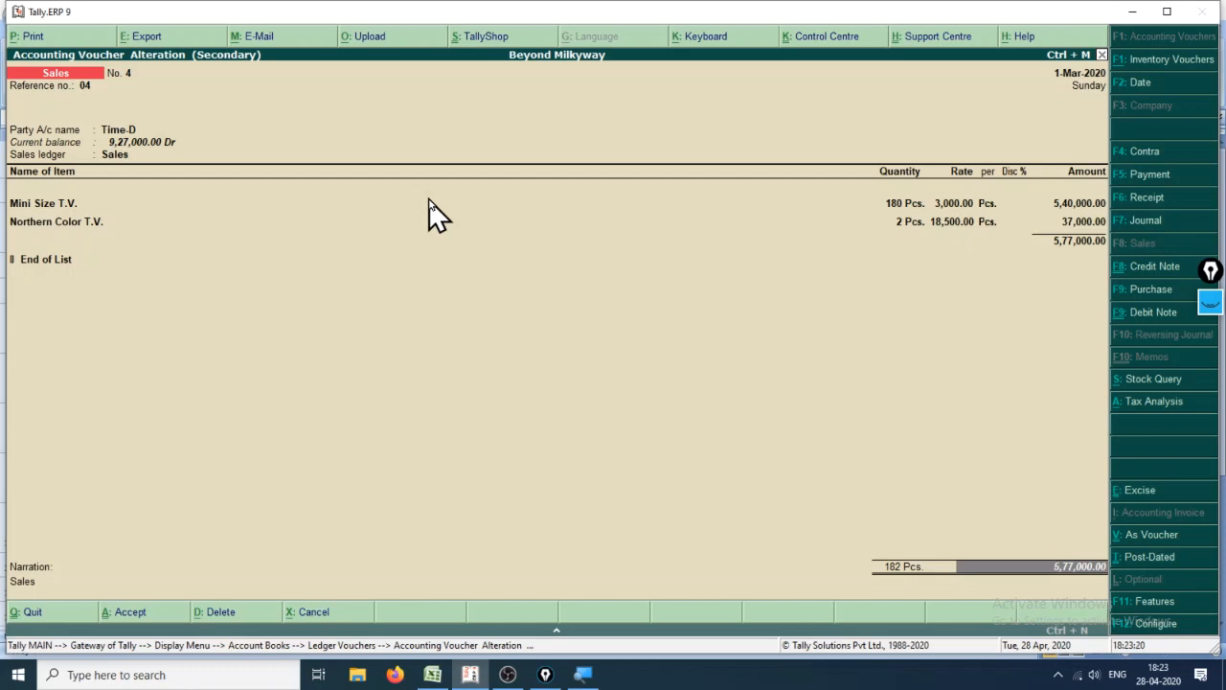
- Proceed to the end of the sales voucher, decline accepting it and examine its tax analysis
key(Return)
key(Return)
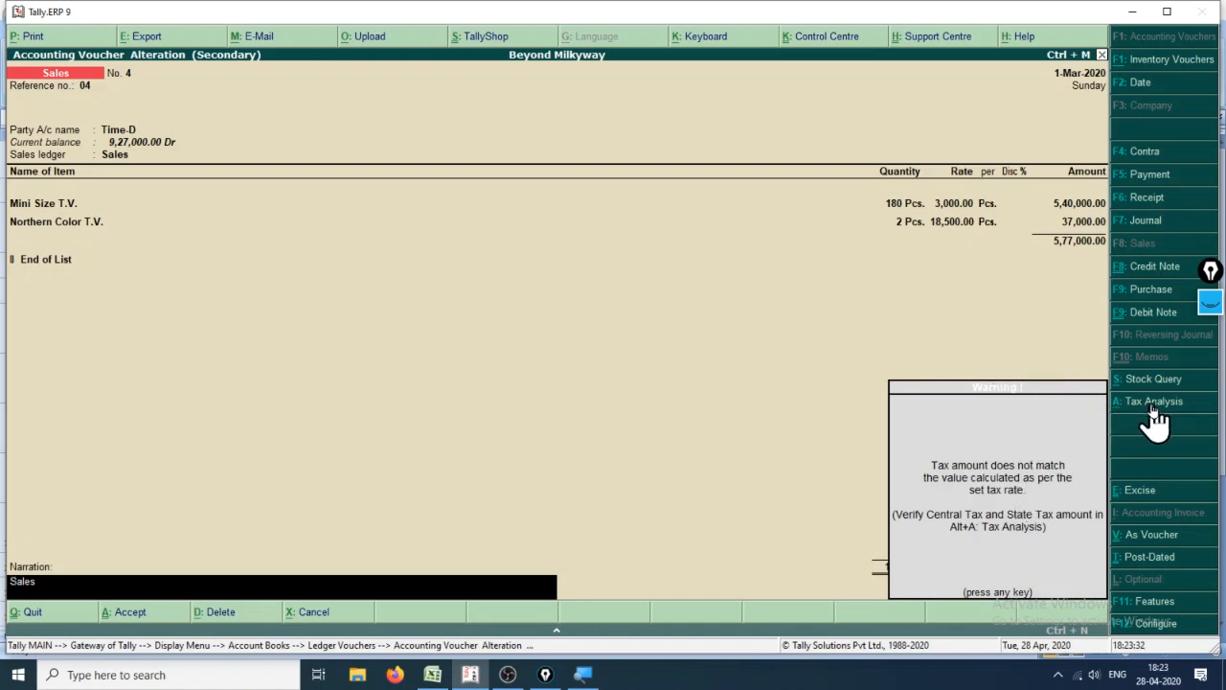
key(Return)
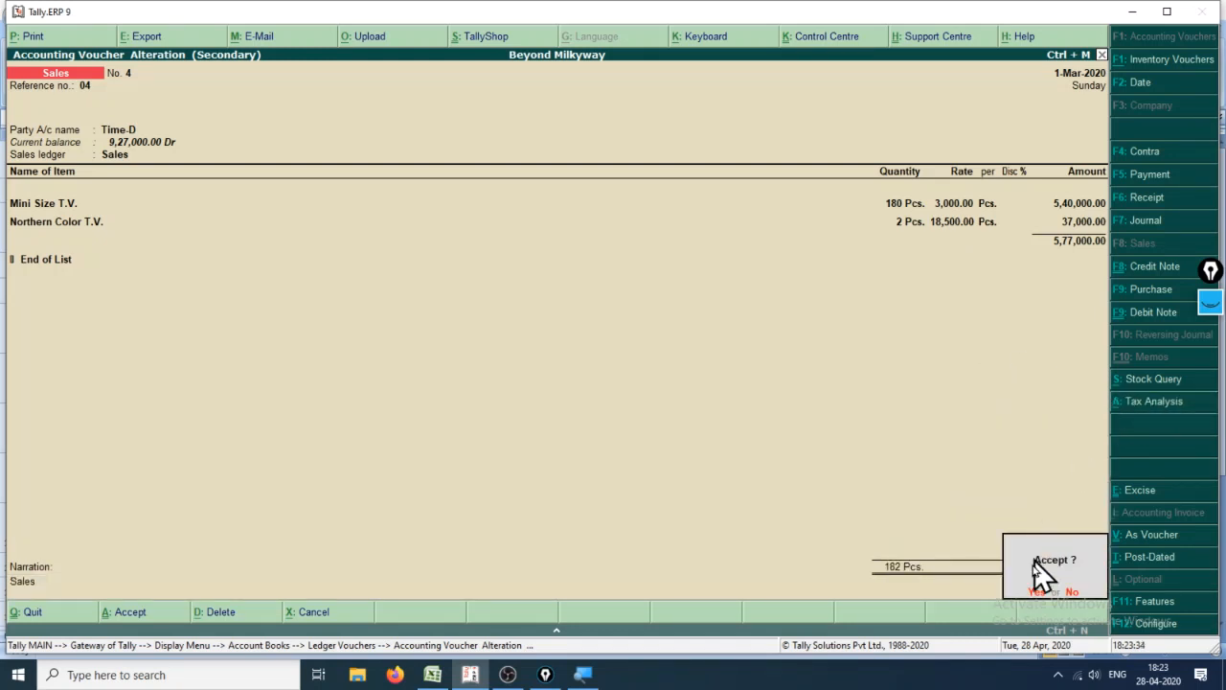
click(1070, 593)
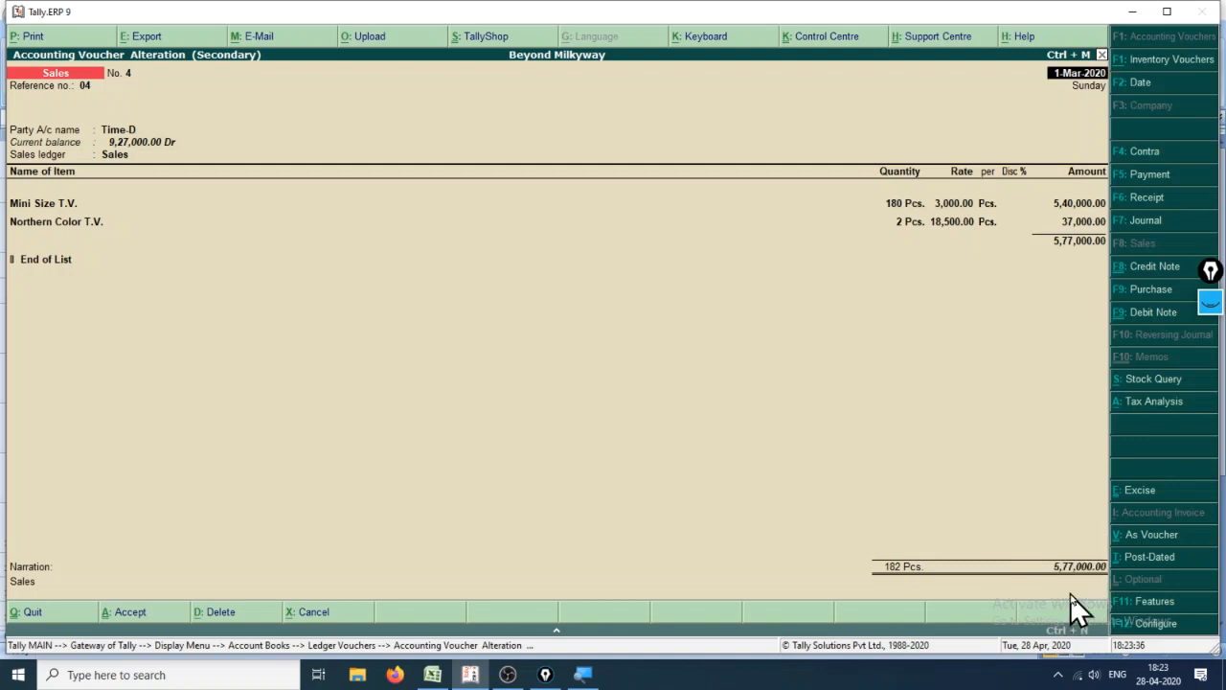
click(1150, 402)
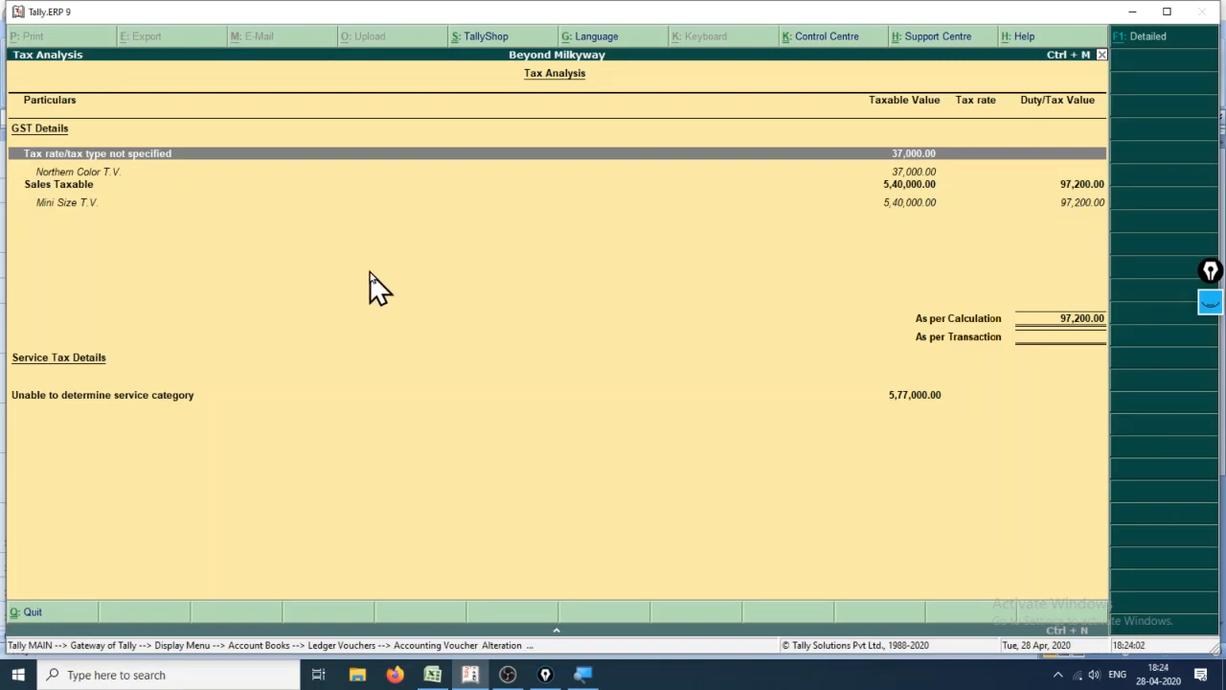
key(Escape)
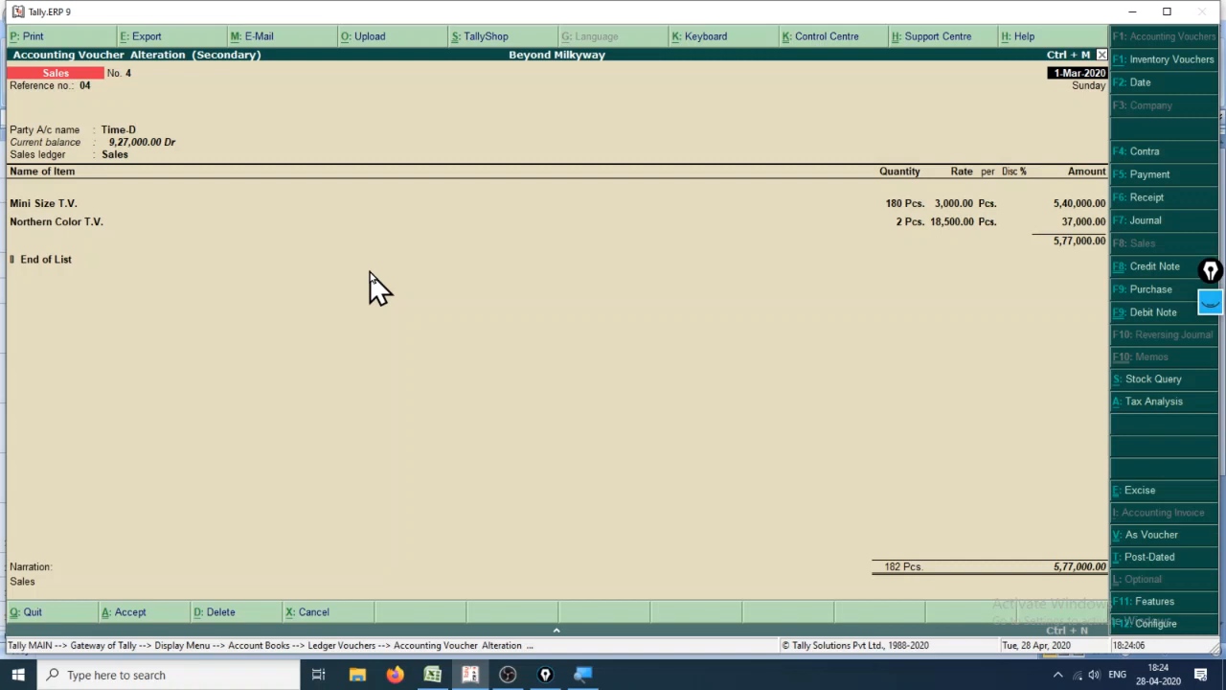
- End the voucher's ledger list and view the print preview of its tax invoice
click(50, 263)
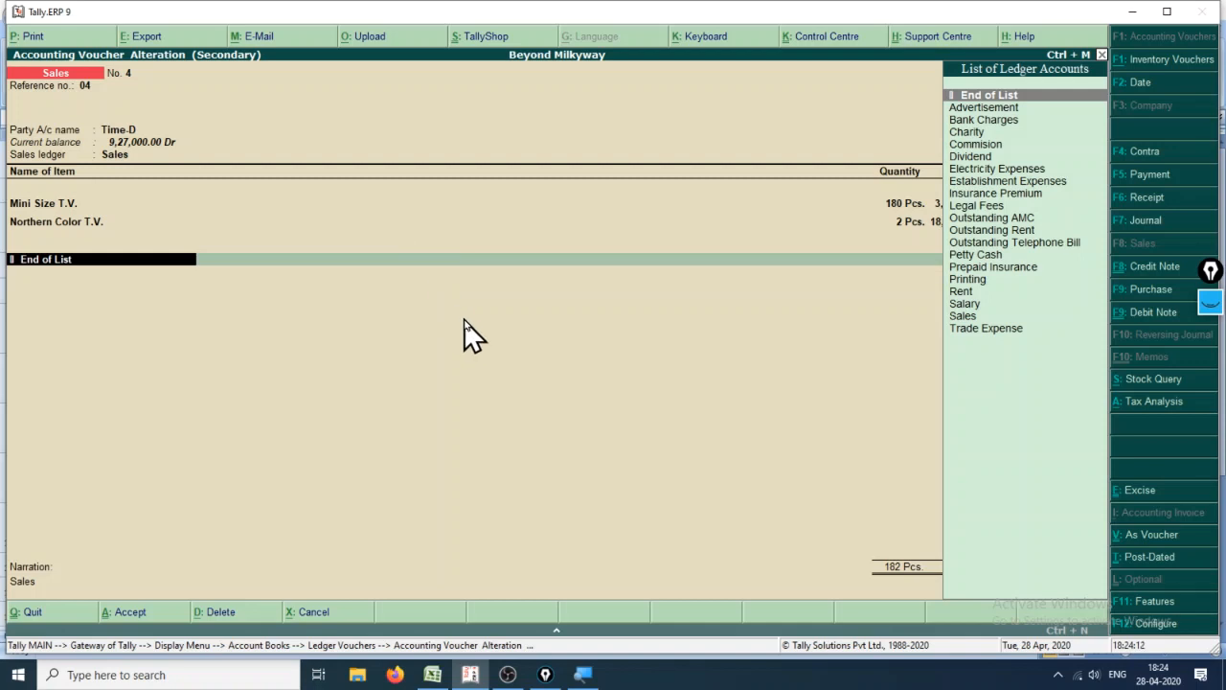
key(Return)
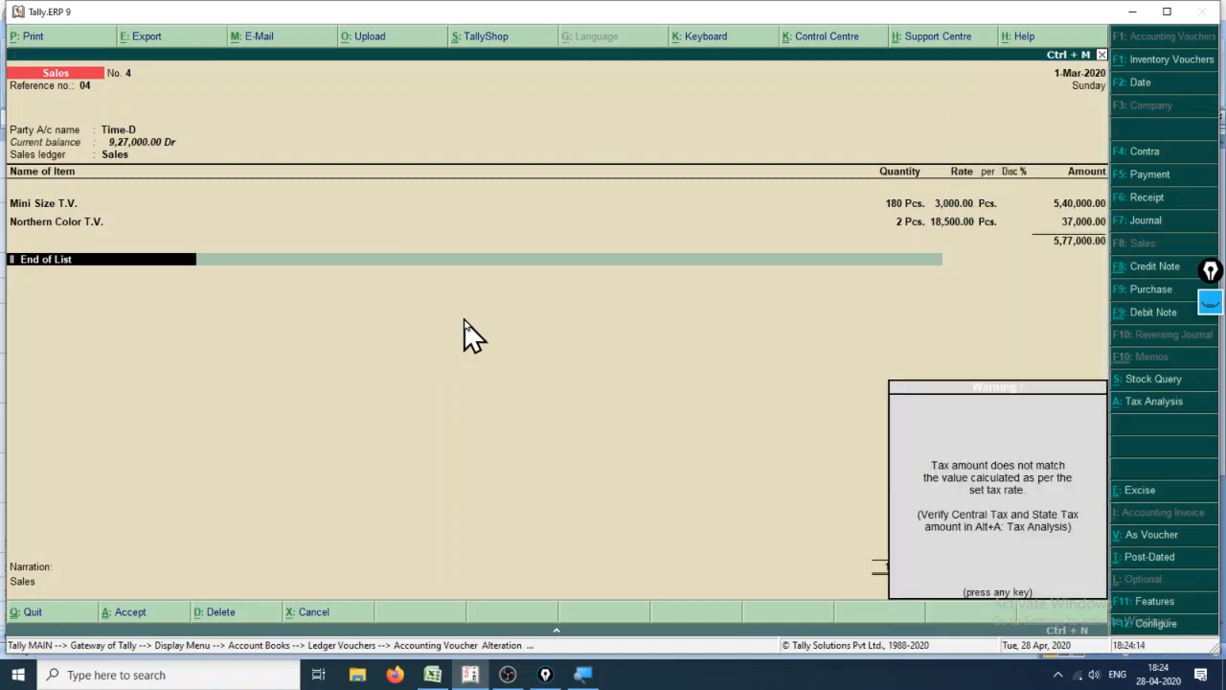
key(alt+p)
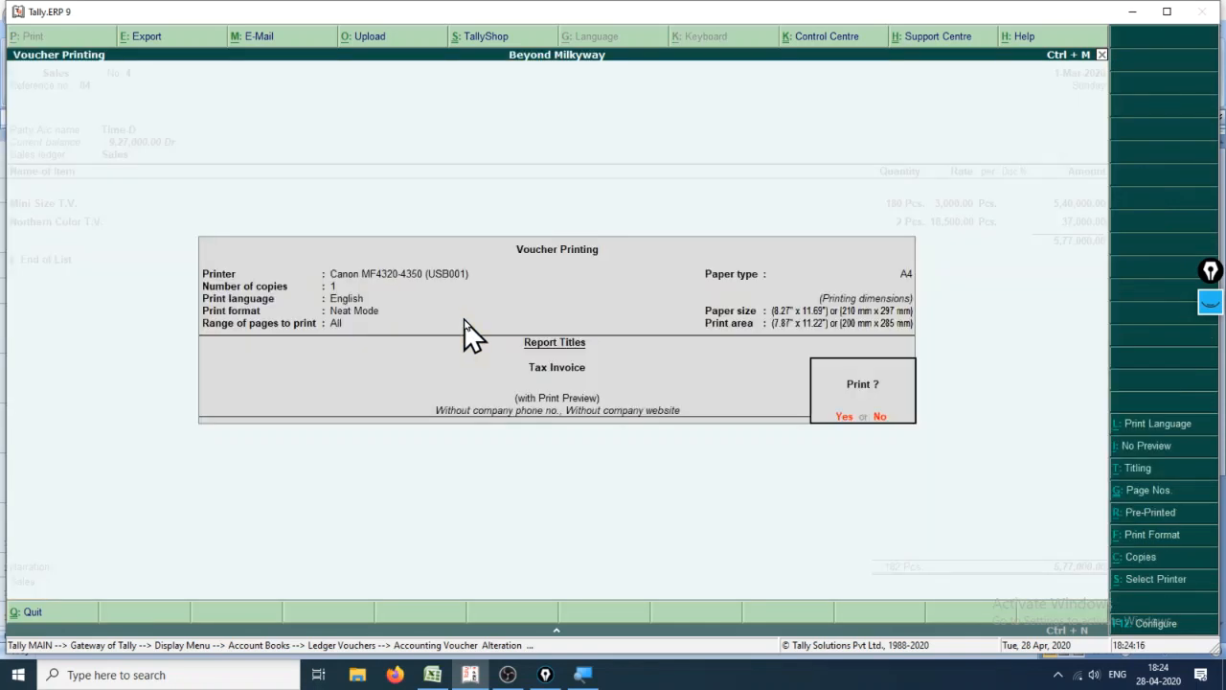
key(Return)
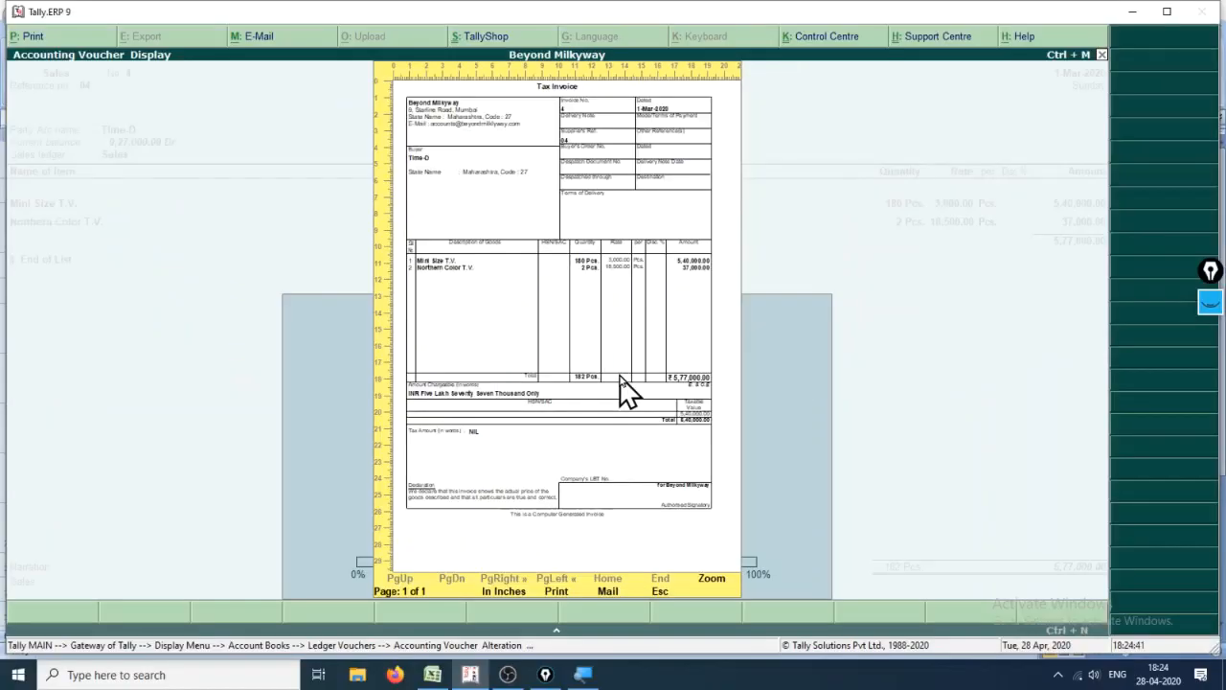
key(Escape)
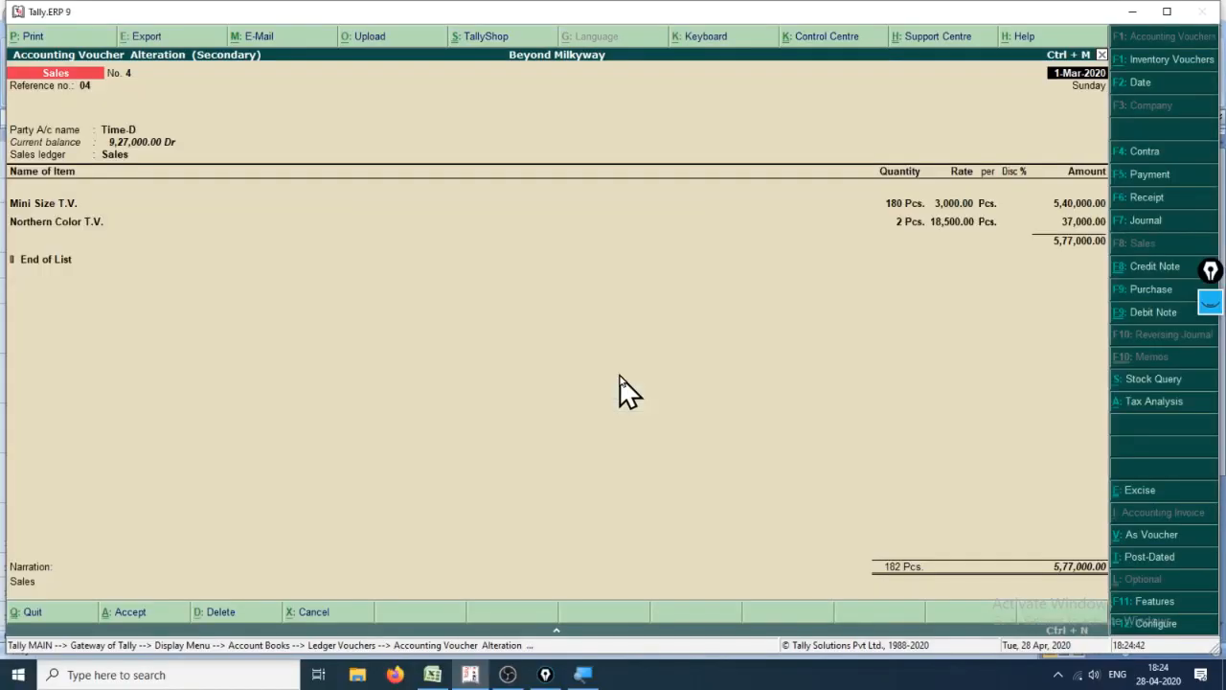
- Quit the sales voucher without saving and return to the Gateway of Tally
key(Escape)
key(y)
key(Escape)
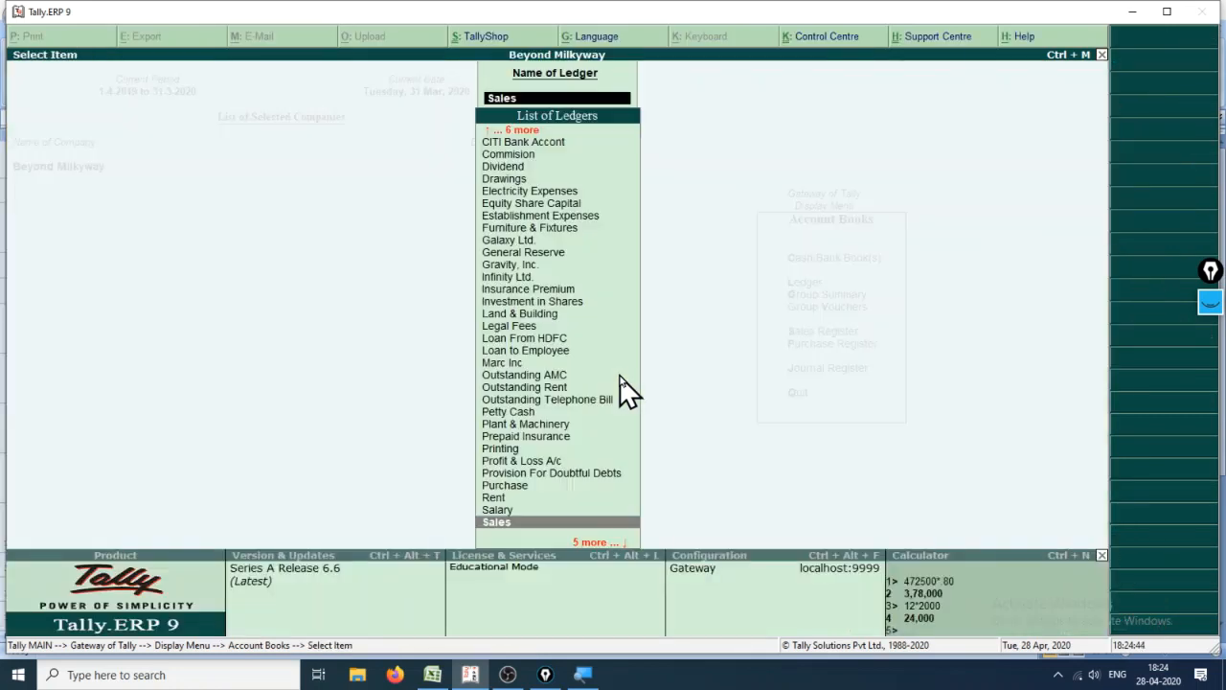
key(Escape)
key(Escape)
key(Escape)
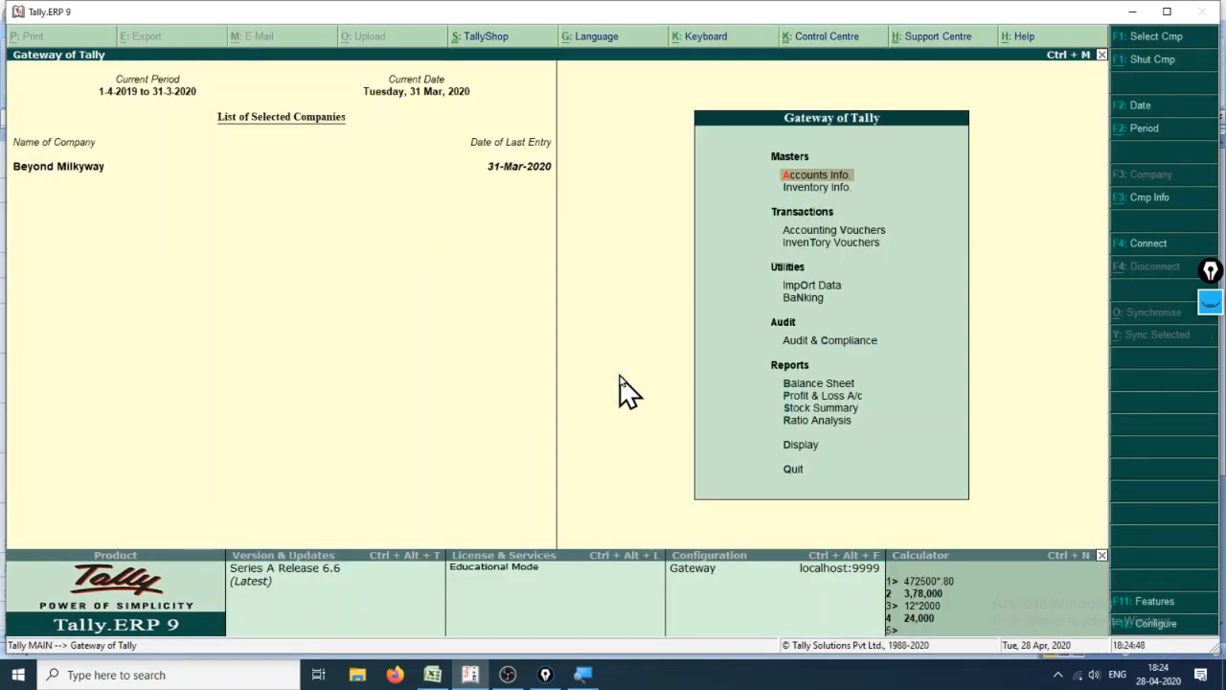
- Open the stock item Mini Size T.V. for alteration from the inventory masters
key(Return)
key(Escape)
key(Down)
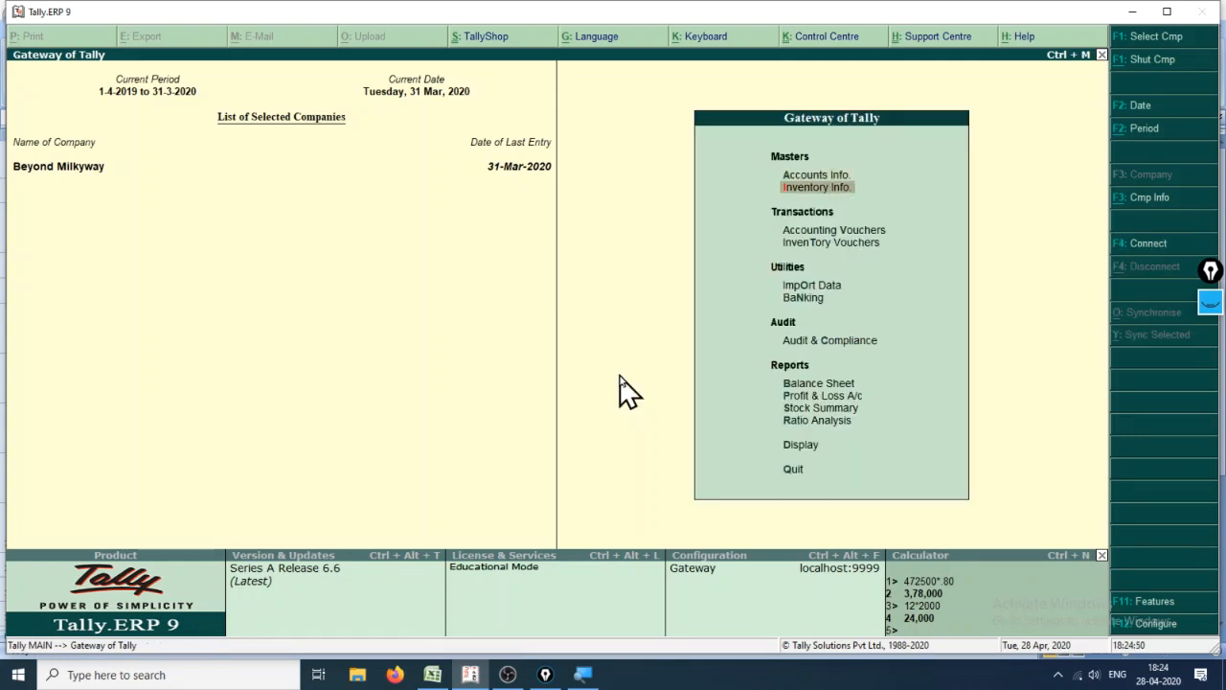
key(Down)
key(Up)
key(Return)
key(Down)
key(Down)
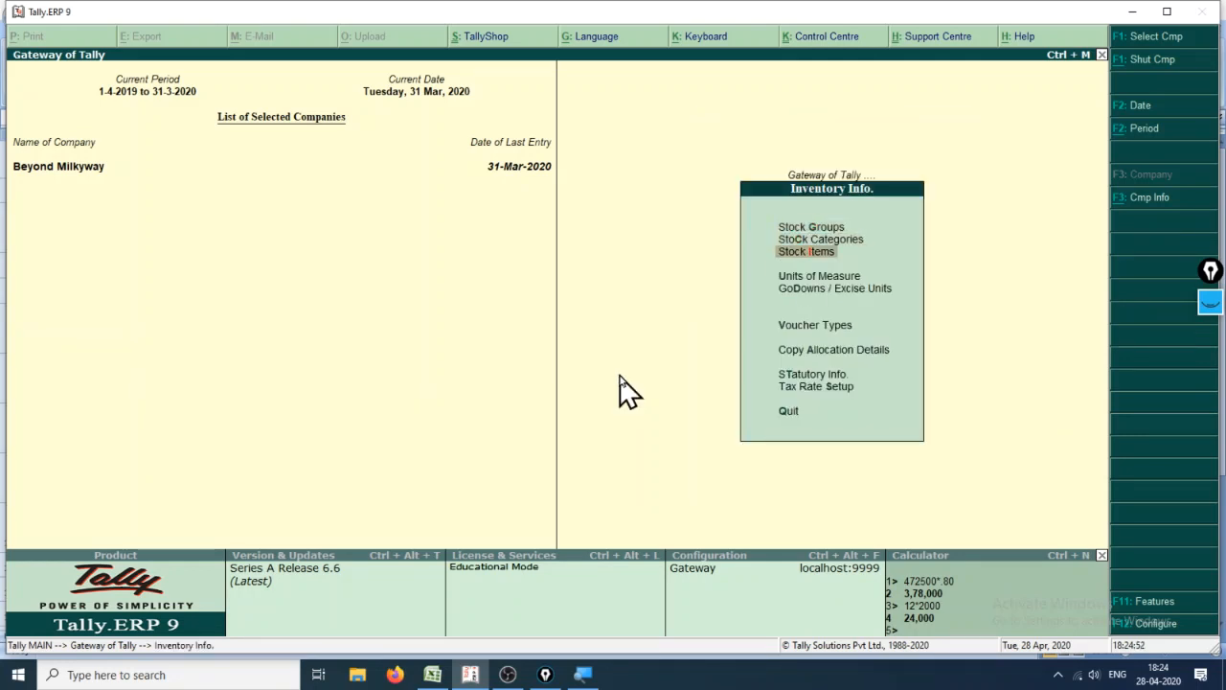
key(Return)
key(Down)
key(Down)
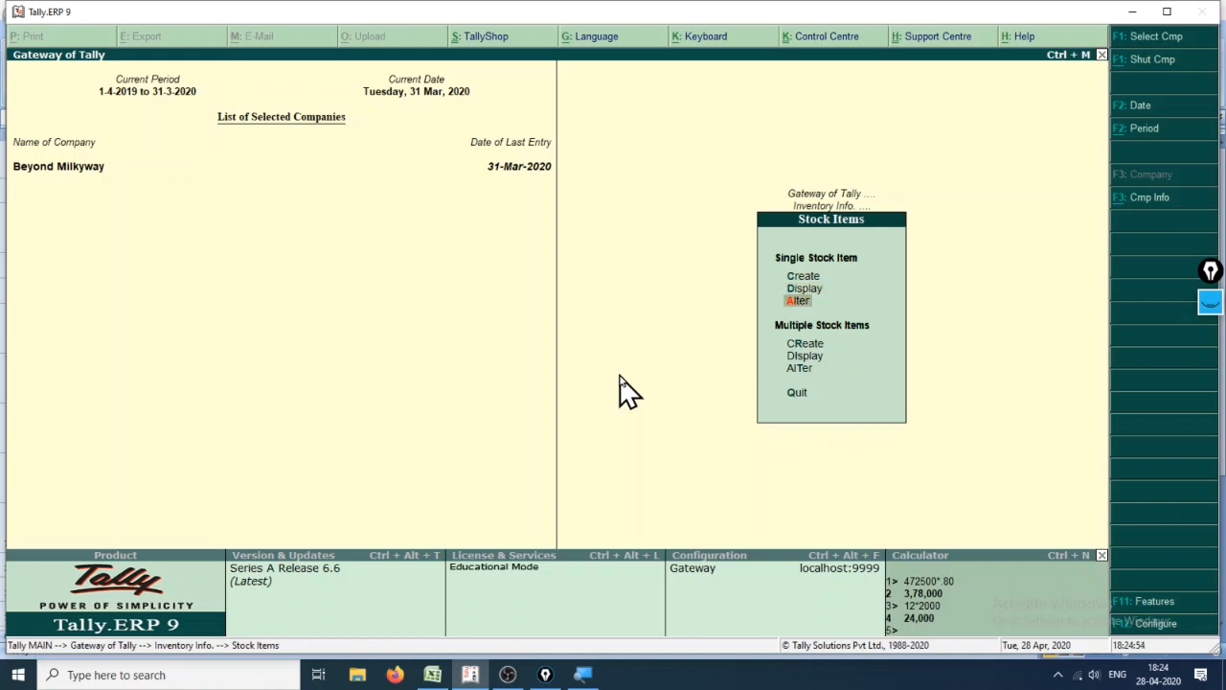
key(Return)
key(Return)
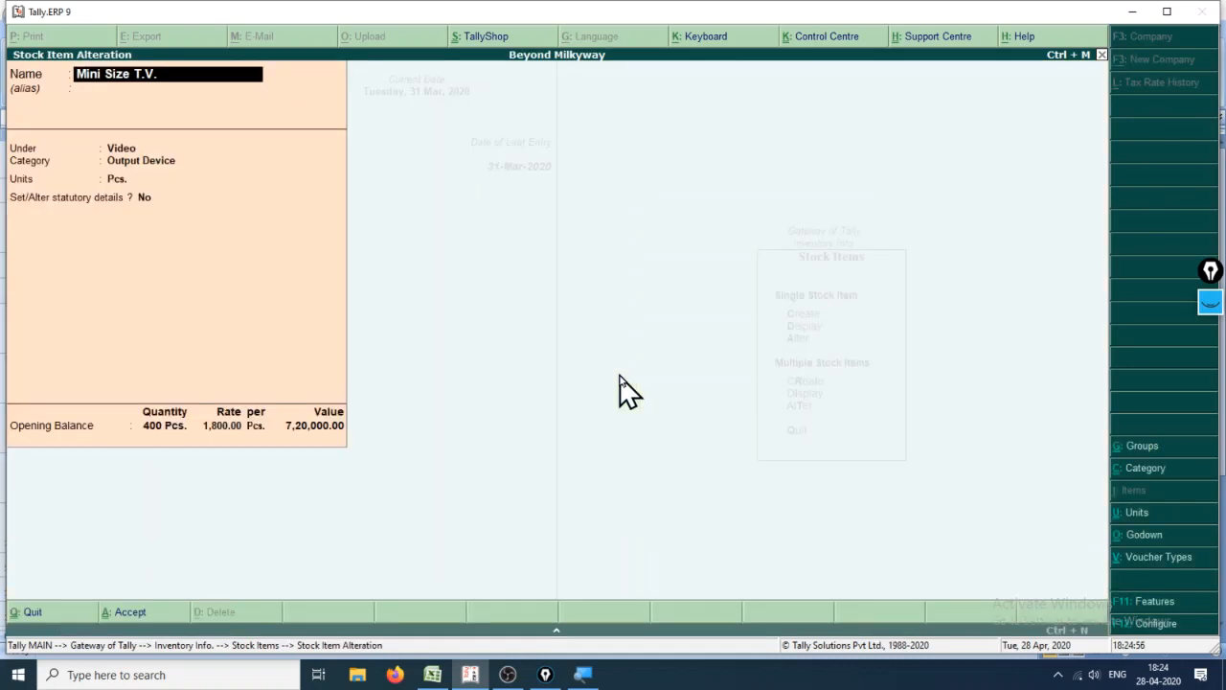
- Go through the main details of Mini Size T.V. and check its statutory details setting
key(Return)
key(Return)
key(Return)
key(Return)
key(Return)
key(Return)
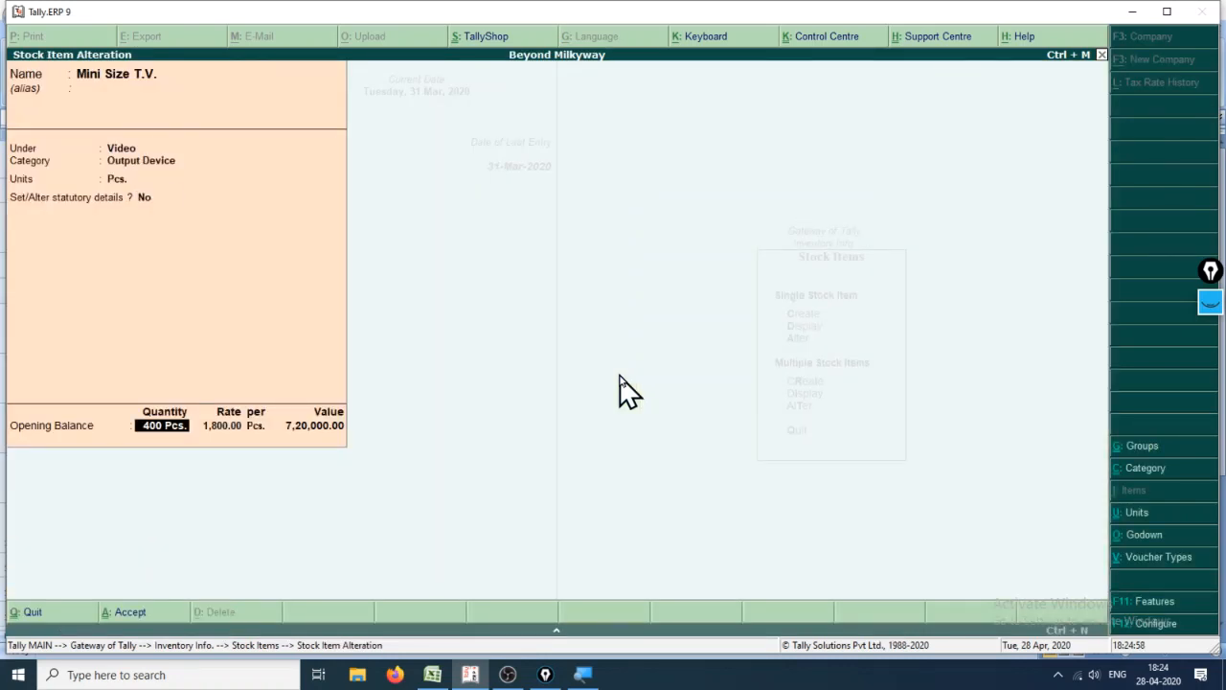
key(BackSpace)
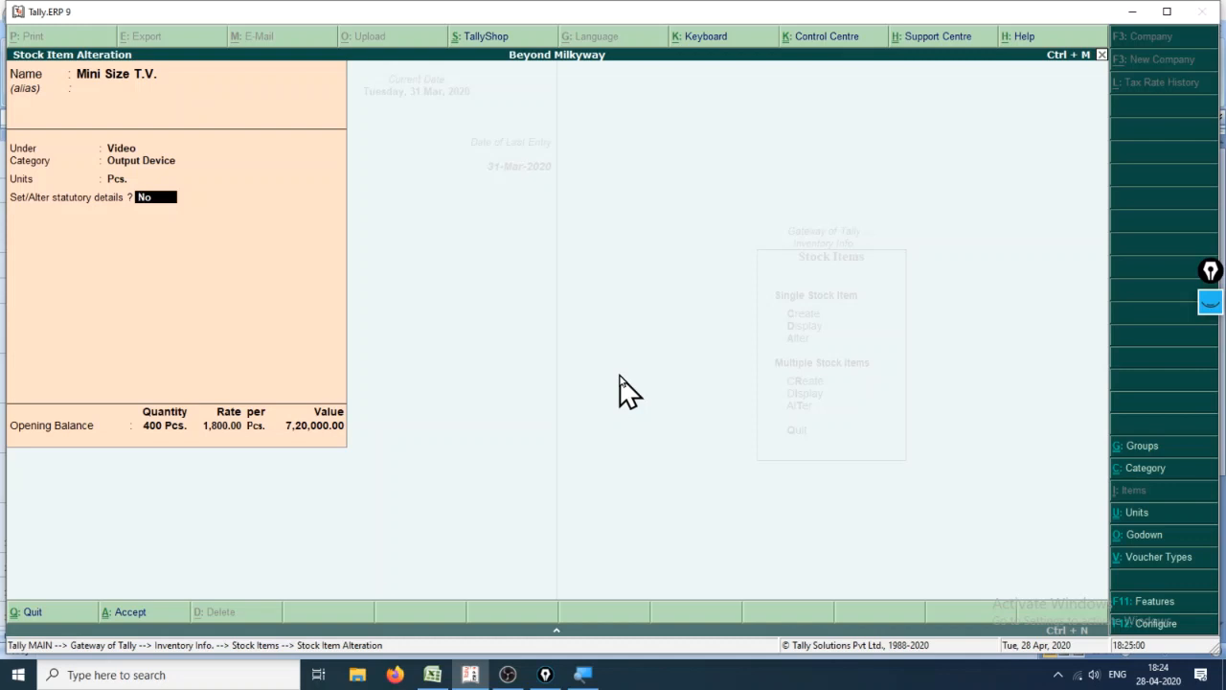
- Keep the opening balance and SriHarikota godown allocation of Mini Size T.V. and return to the Gateway of Tally
key(Return)
key(Return)
key(Return)
key(Return)
key(Return)
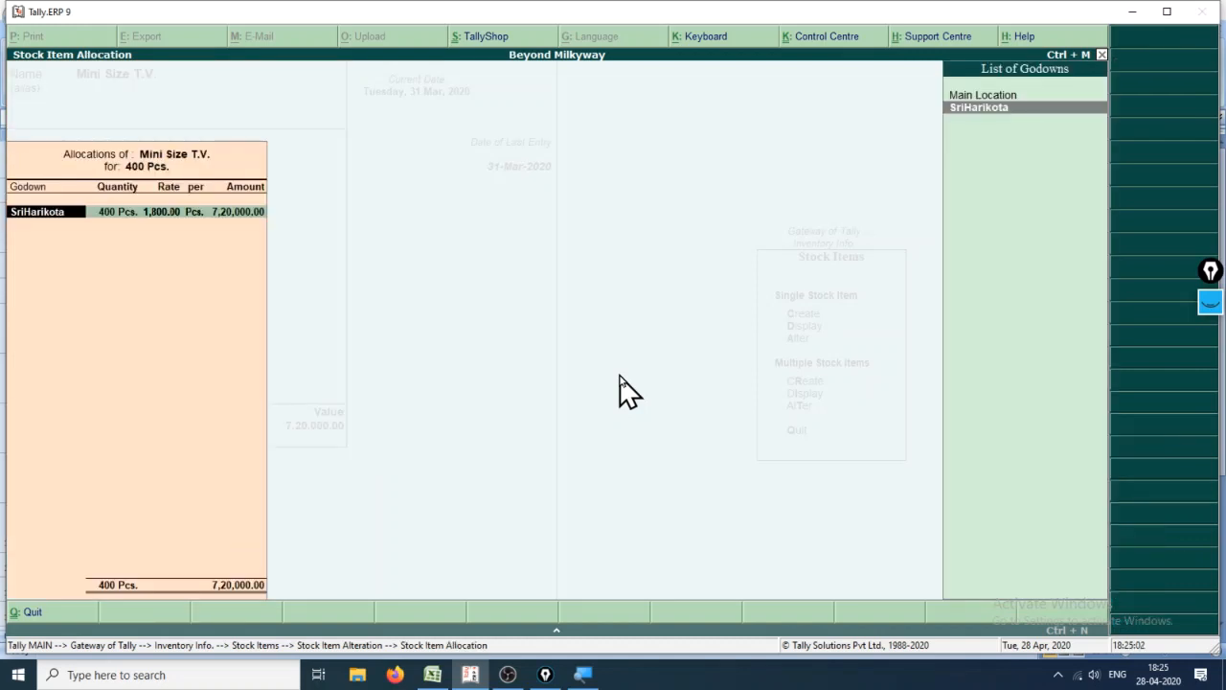
key(Return)
key(Return)
key(Return)
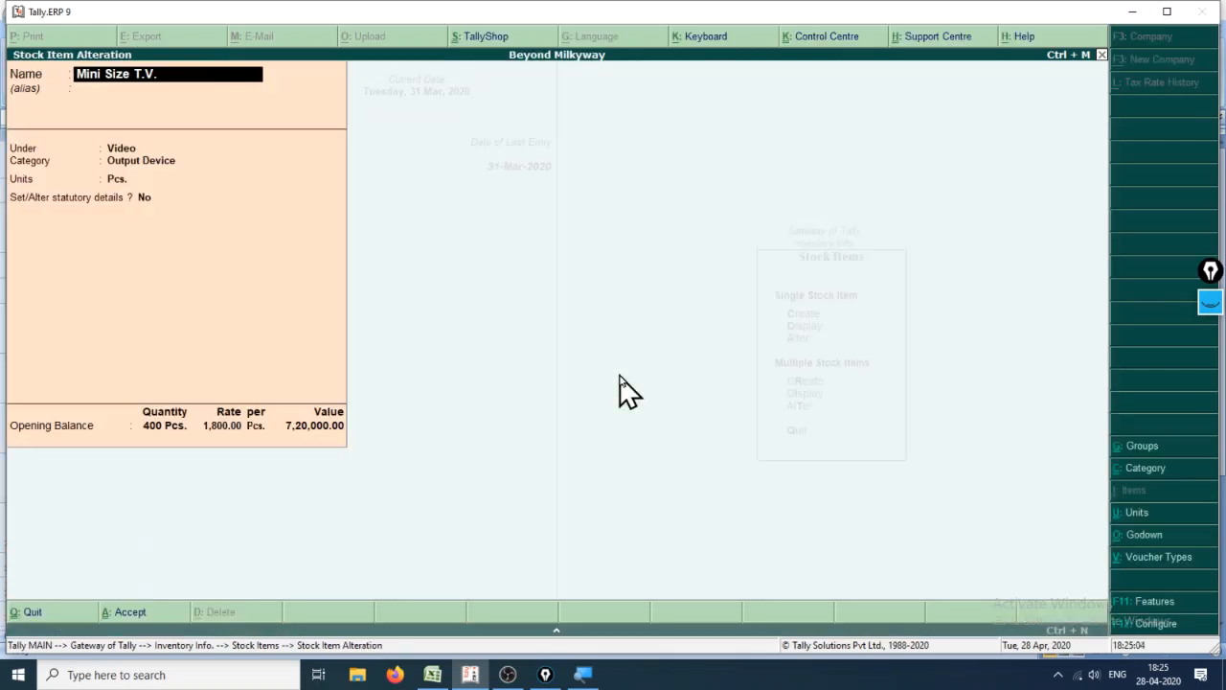
key(Escape)
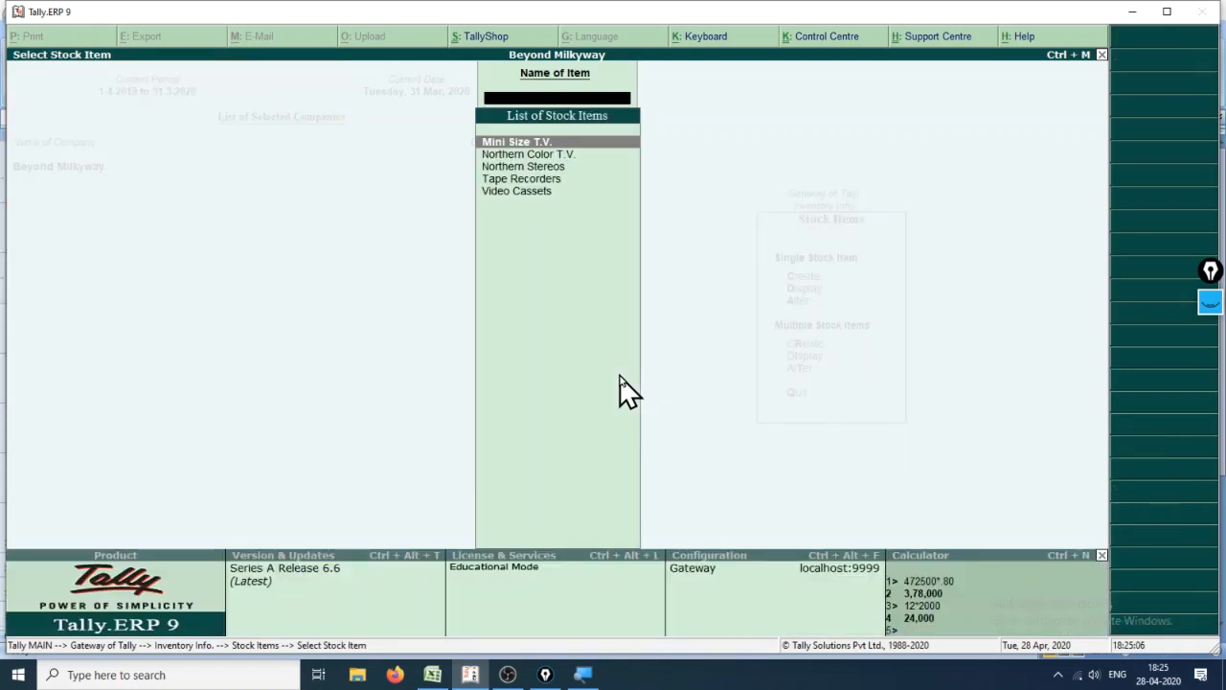
key(Escape)
key(Escape)
key(Escape)
key(Escape)
key(Escape)
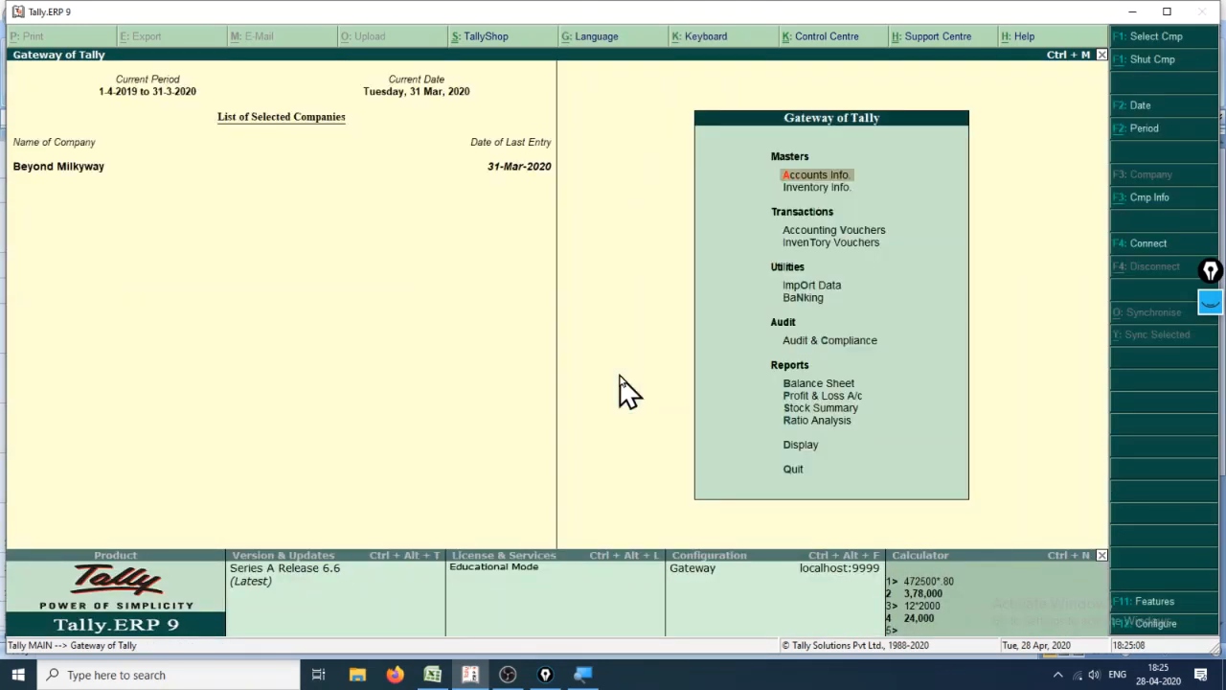
- Set Goods and Services Tax (GST) to No in the company's statutory and taxation features
key(F11)
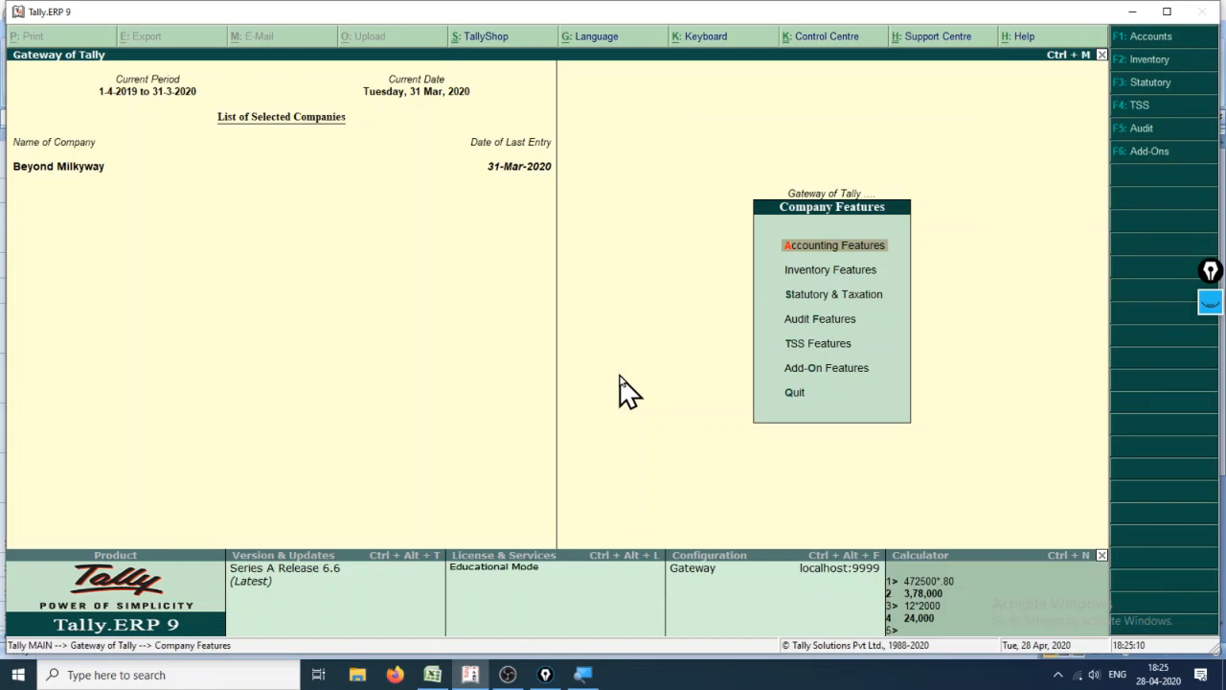
key(Down)
key(Down)
key(Down)
key(Up)
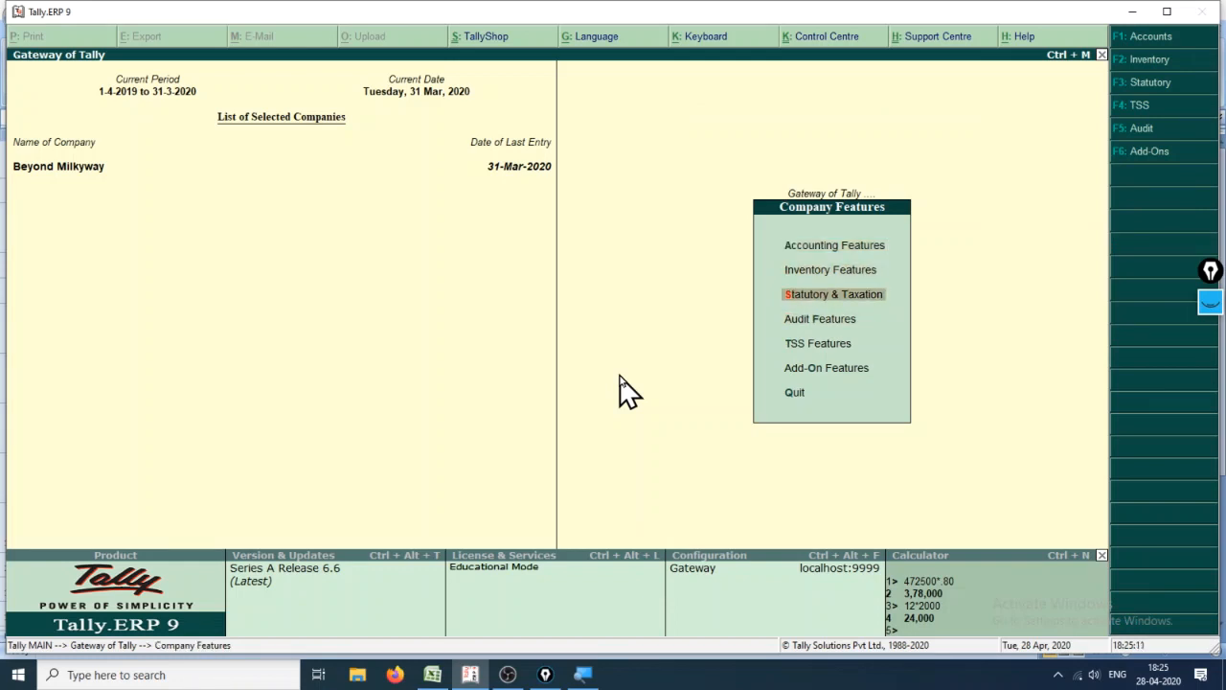
key(Return)
text(n)
key(Return)
key(Return)
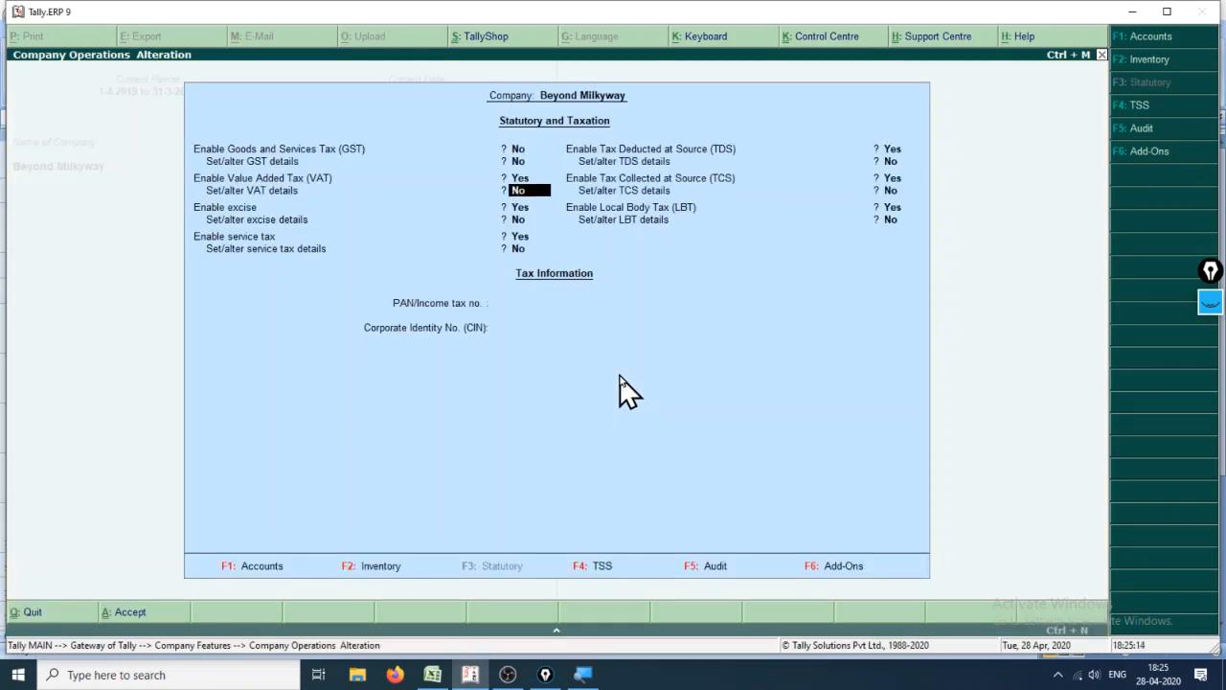
- Disable Value Added Tax (VAT) and excise for the company, leaving their detail settings at No
key(Up)
key(Return)
text(n)
key(Up)
text(n)
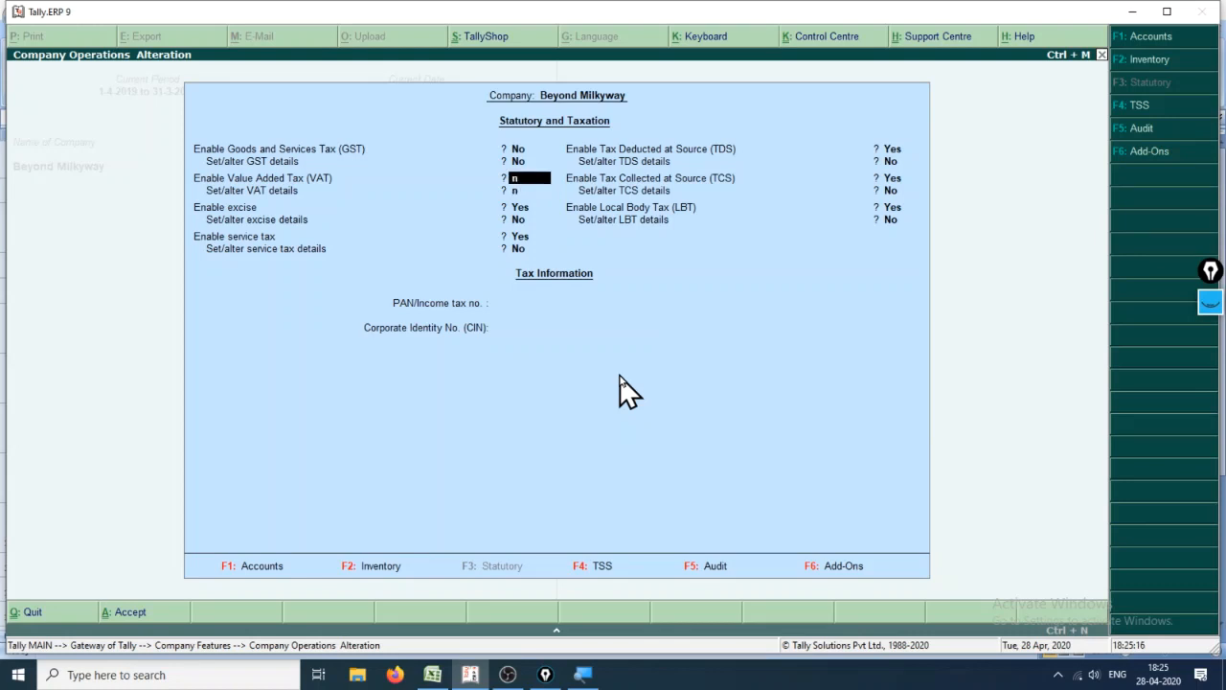
key(Return)
text(n)
key(Return)
key(Return)
- Disable service tax in the company's statutory and taxation features
key(Up)
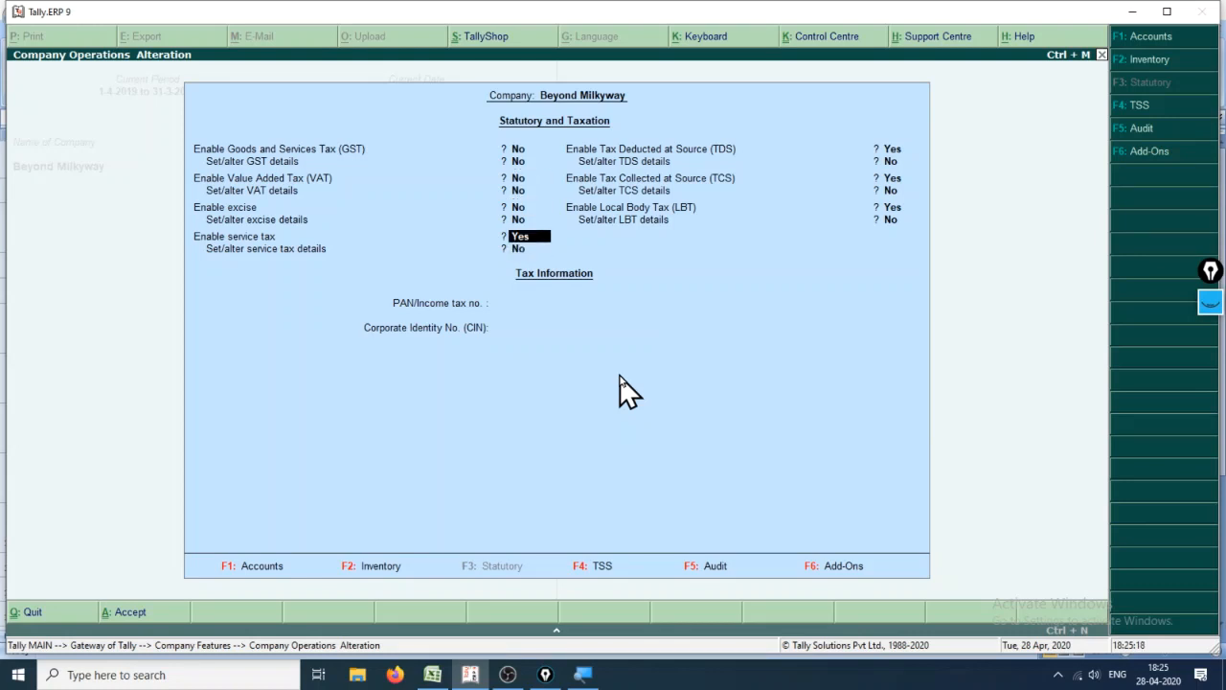
key(Return)
key(Up)
text(n)
key(Return)
key(Return)
- Disable Tax Deducted at Source (TDS), Tax Collected at Source (TCS) and Local Body Tax (LBT)
text(n)
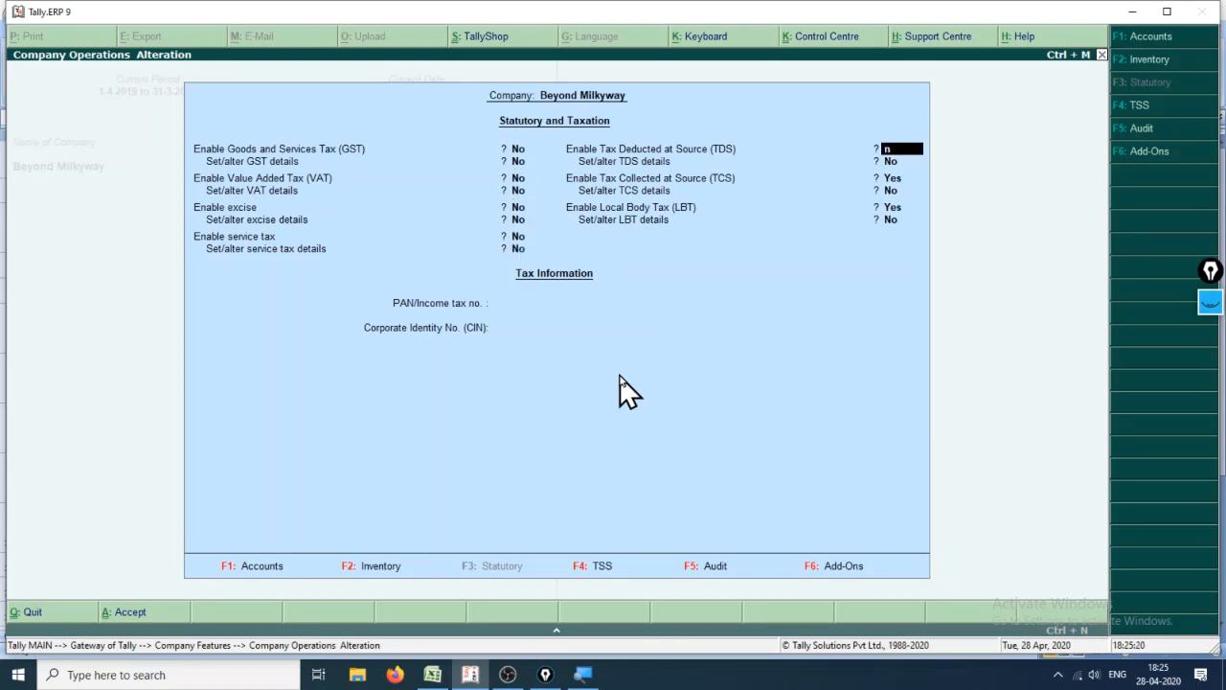
key(Return)
text(n)
key(Return)
text(n)
key(Return)
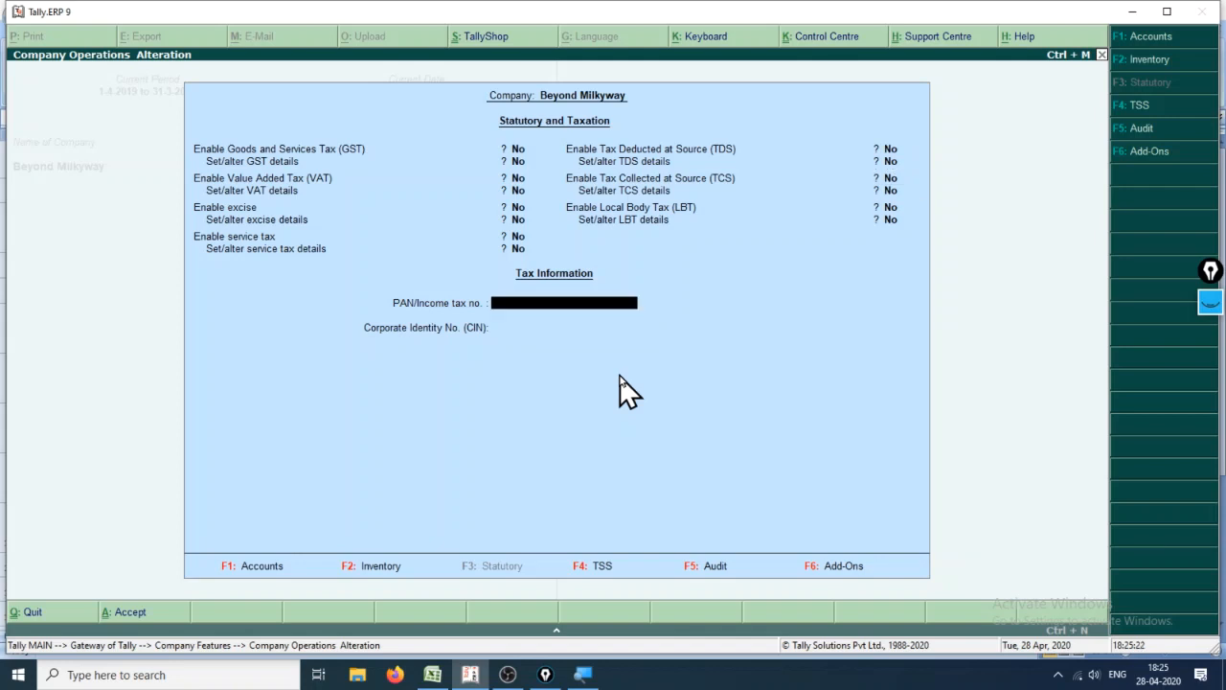
- Leave the PAN and CIN fields blank, accept the statutory features and return to the Gateway of Tally
key(Return)
key(Return)
key(Return)
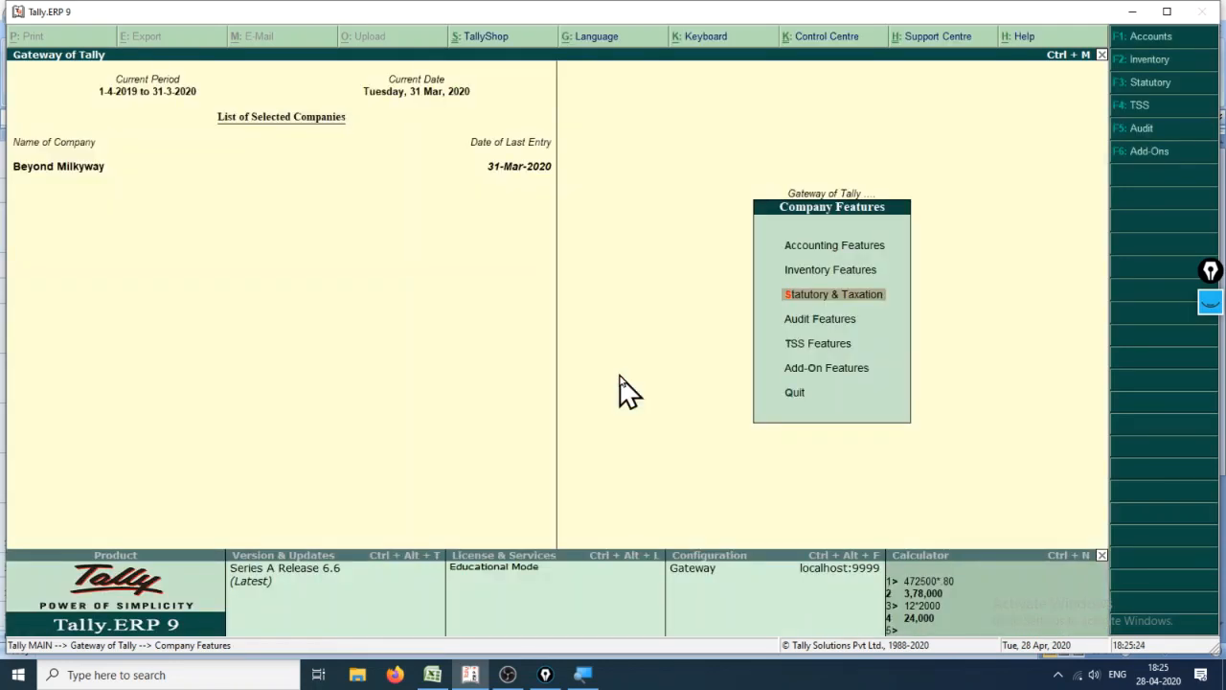
key(Escape)
key(Escape)
key(Escape)
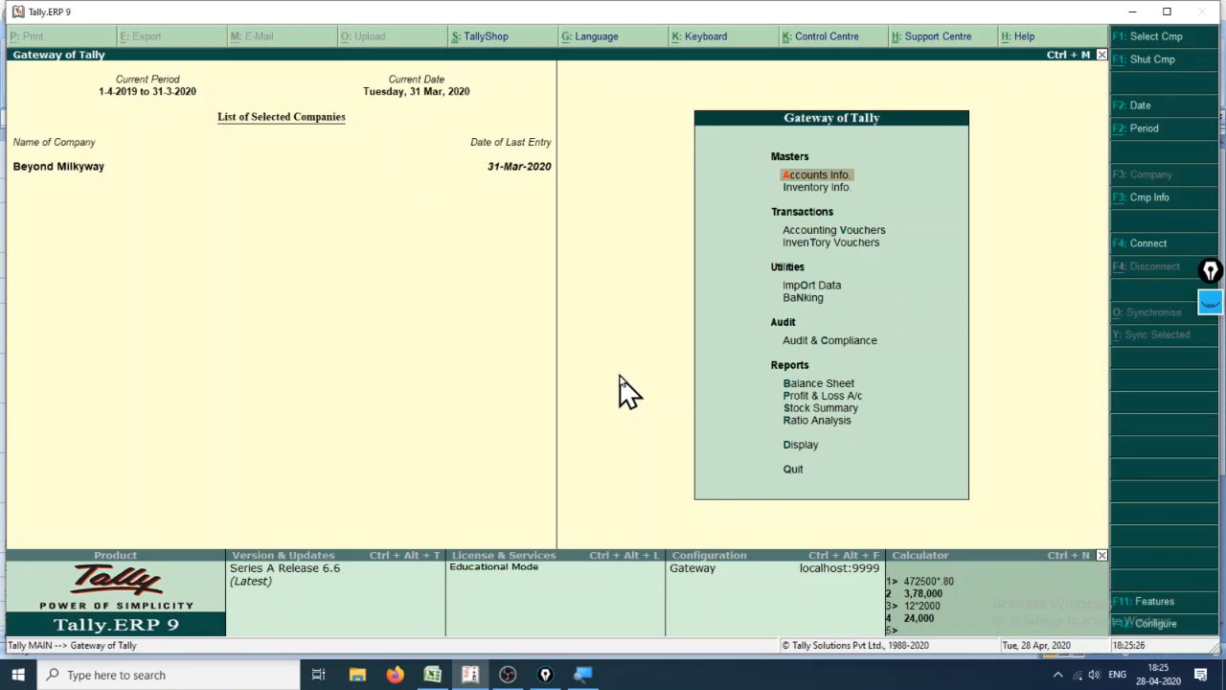